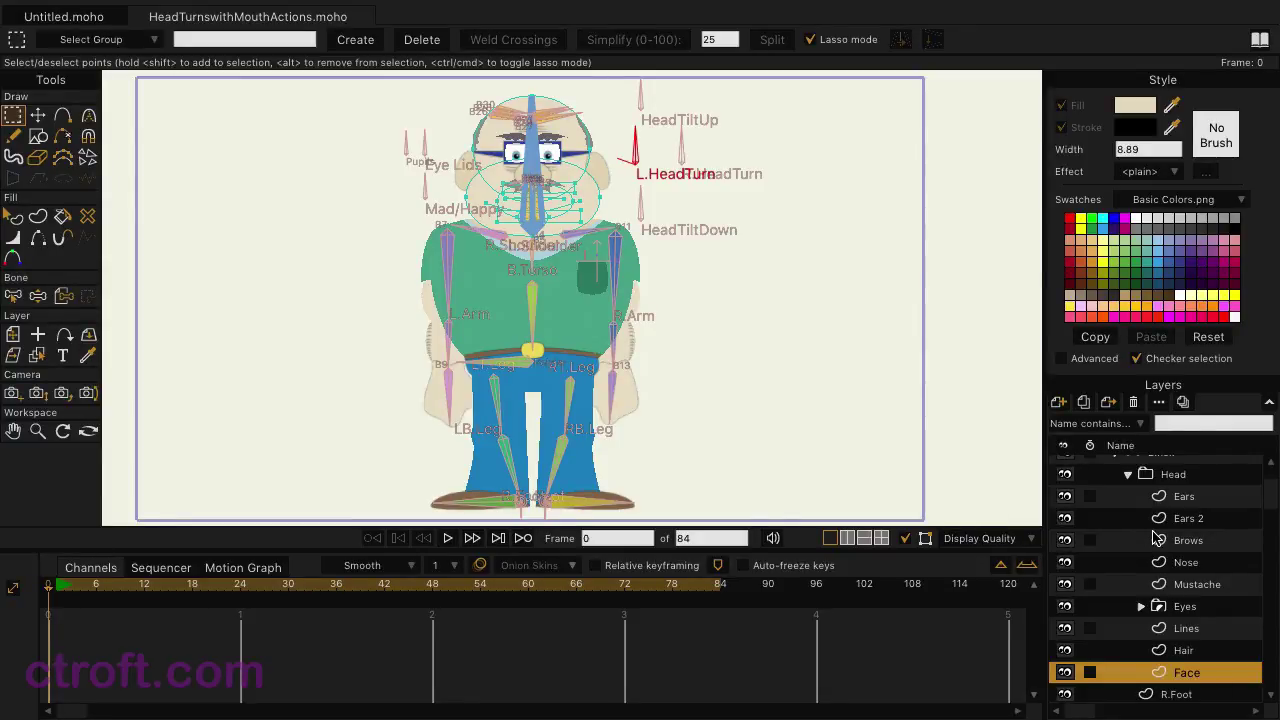
Step: Scroll the Layers panel up to show the Head group and its Face layer
scroll(1263, 500, "up", 1)
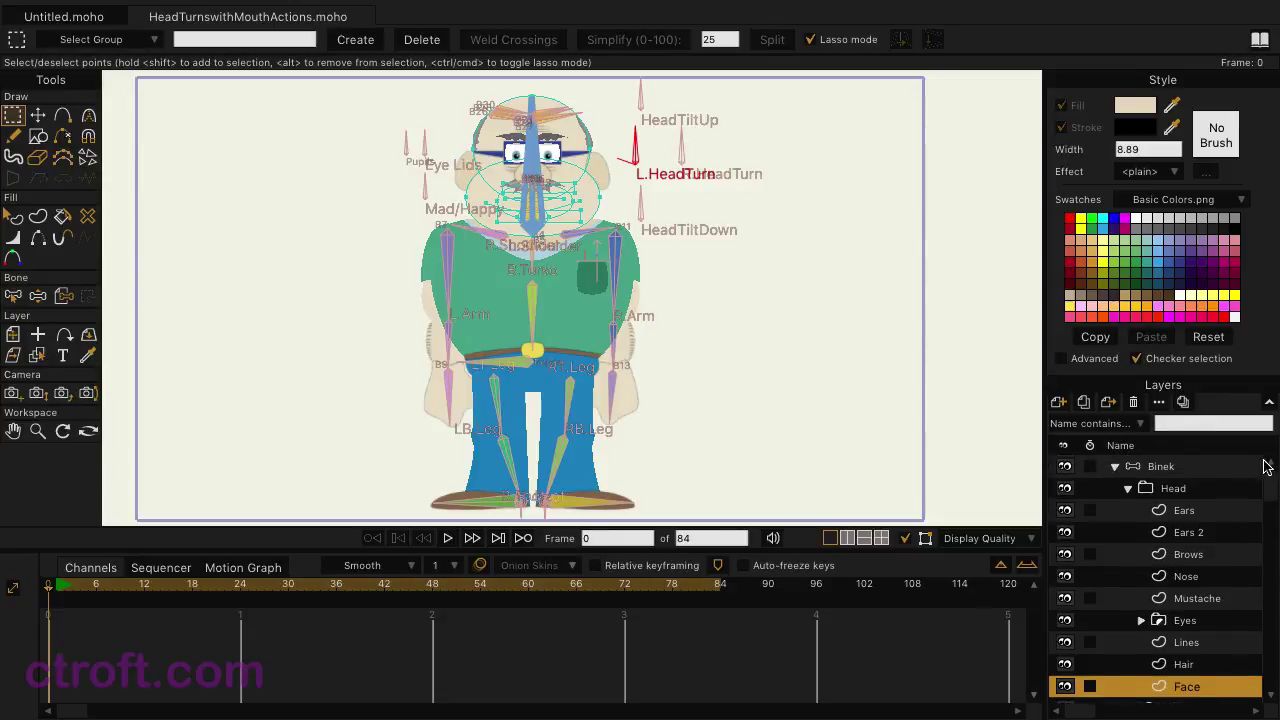
Step: On the Binek bone layer, test-pose both arms, the pelvis, the Mad/Happy and Eye Lids controls
left_click(1200, 467)
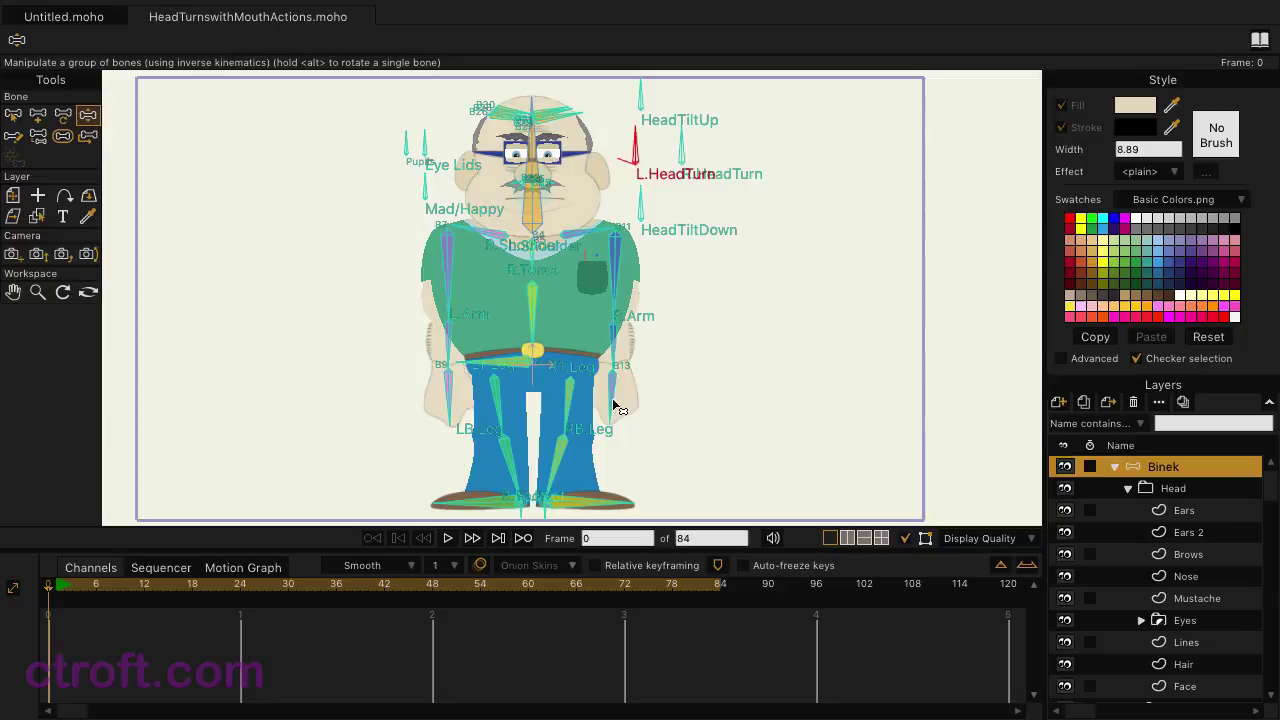
left_click_drag(614, 403, 786, 289)
left_click_drag(443, 414, 294, 340)
left_click_drag(522, 364, 522, 376)
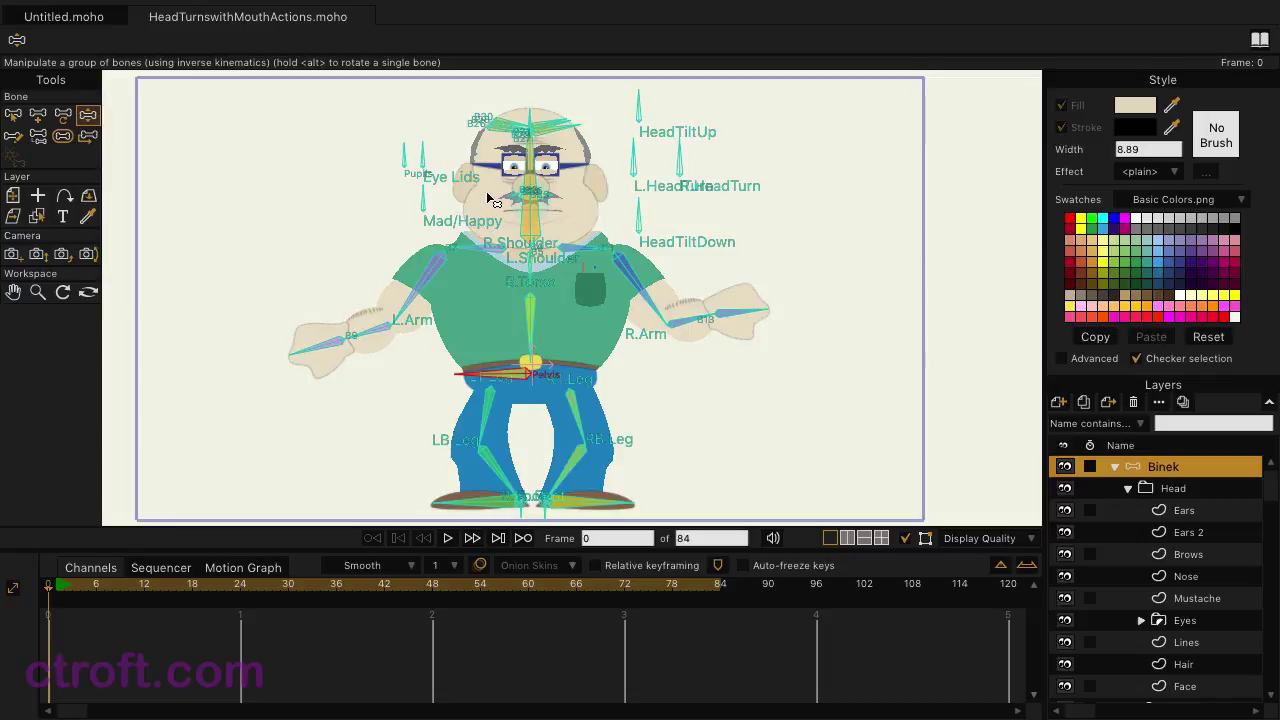
left_click_drag(420, 205, 486, 214)
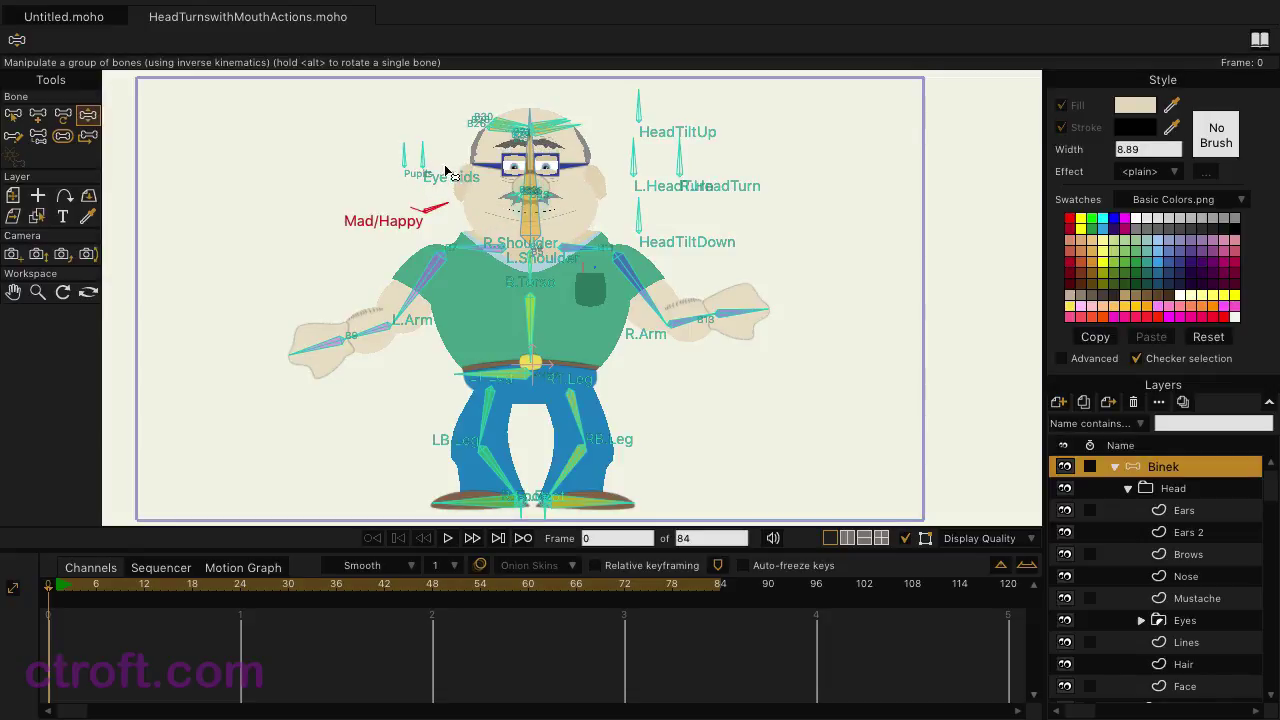
left_click_drag(425, 160, 430, 163)
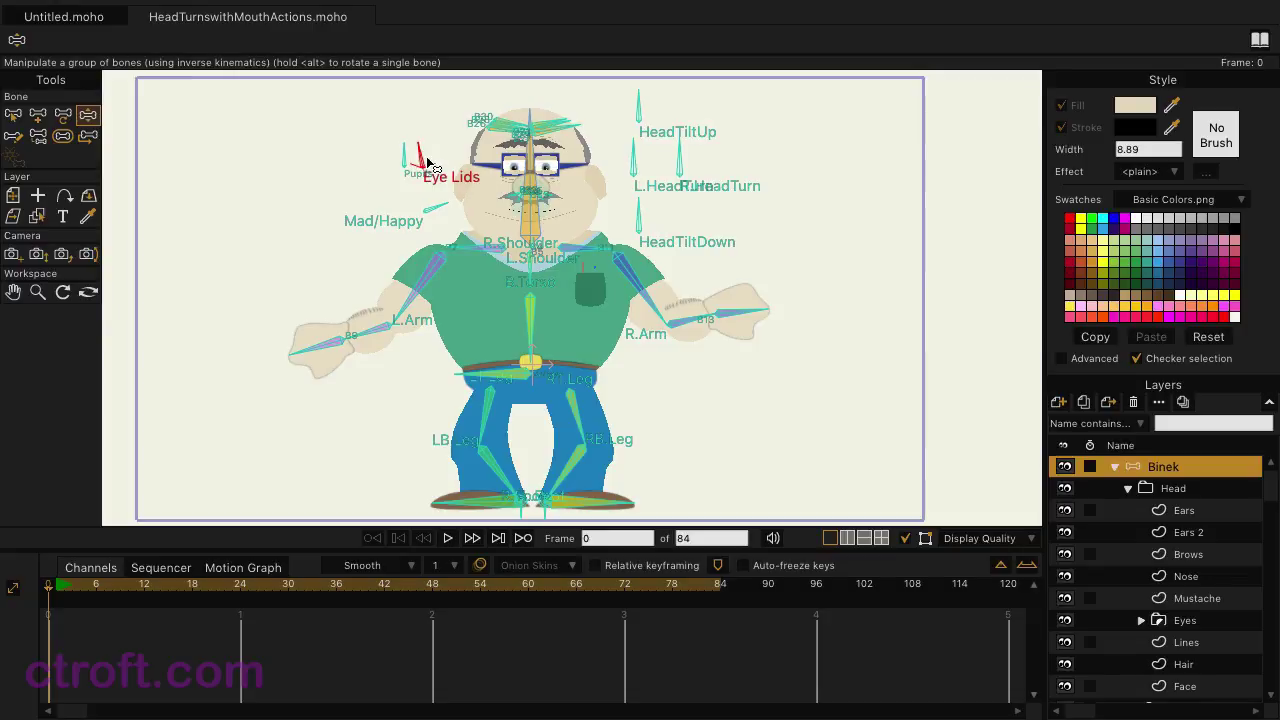
Step: Rotate the Pupils bone at frame 1 with Transform Bone, then return to frame 0
left_click(60, 118)
key("ctrl+Right")
mouse_move(410, 140)
left_mouse_down()
mouse_move(402, 160)
mouse_move(418, 150)
mouse_move(403, 155)
left_mouse_up()
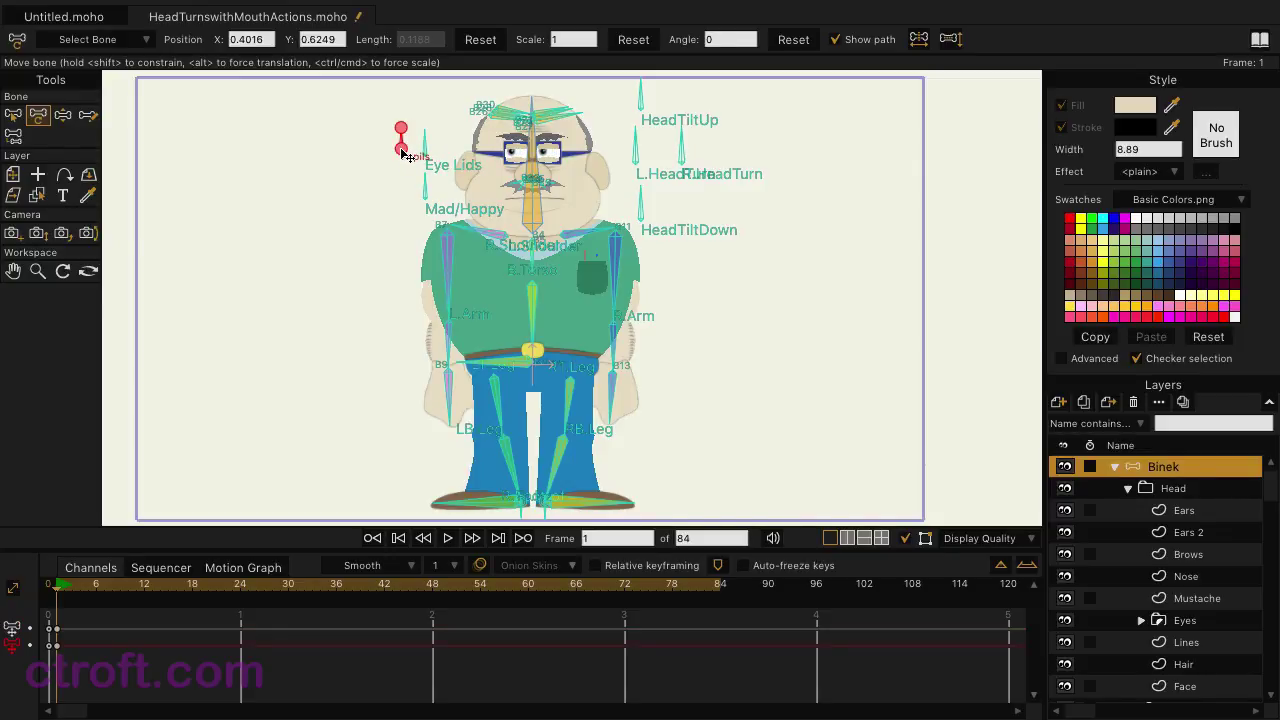
key("ctrl+Left")
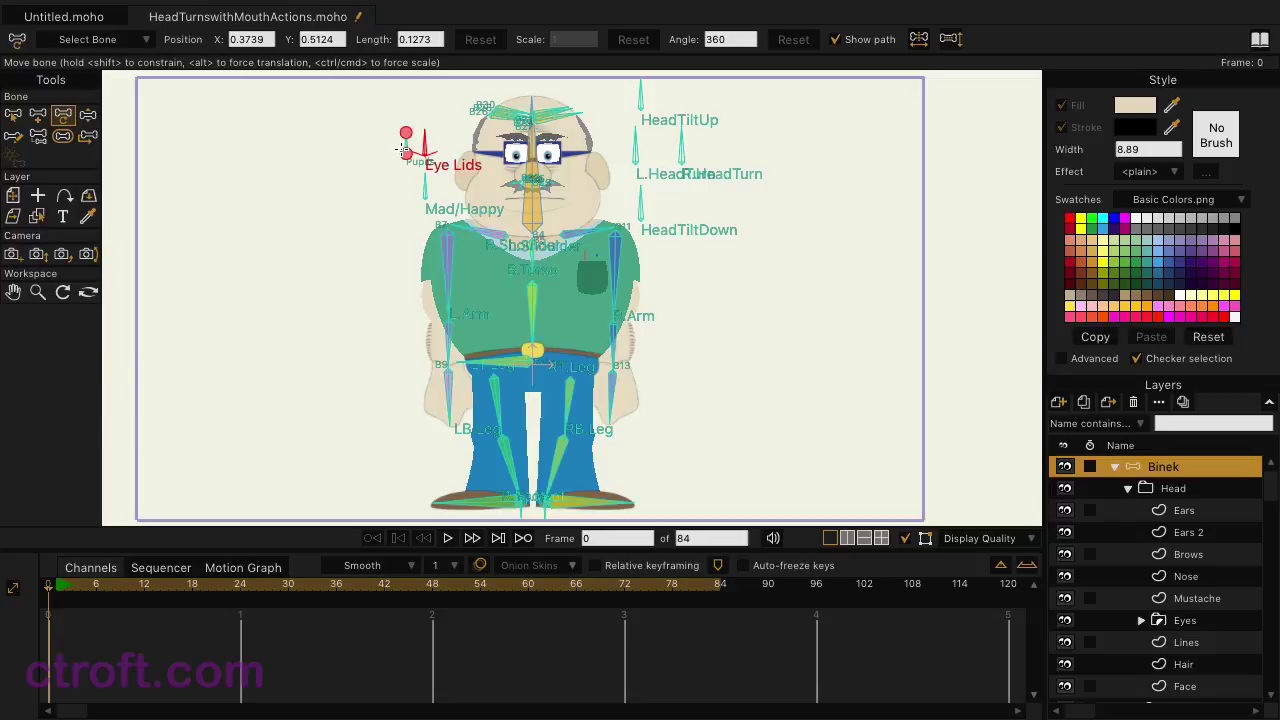
Step: Test the HeadTurn smart bones toward the right and left profiles with Manipulate Bones
scroll(386, 229, "up", 5)
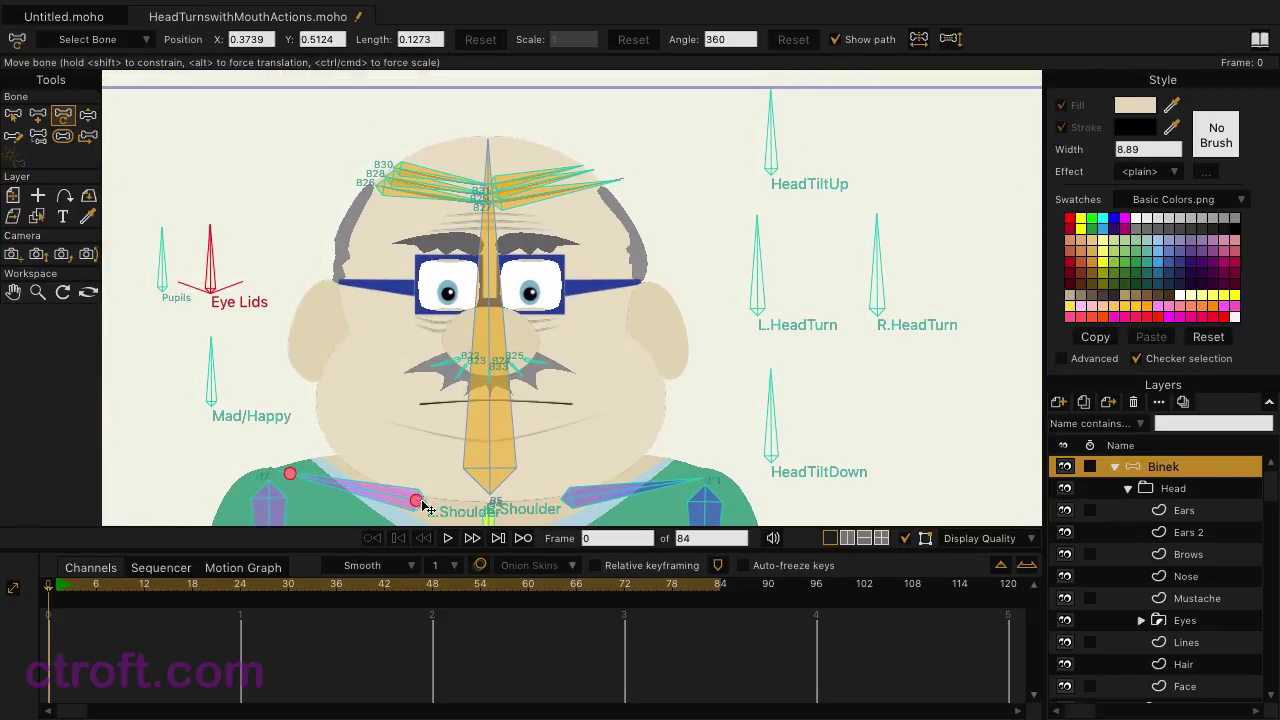
left_click(88, 118)
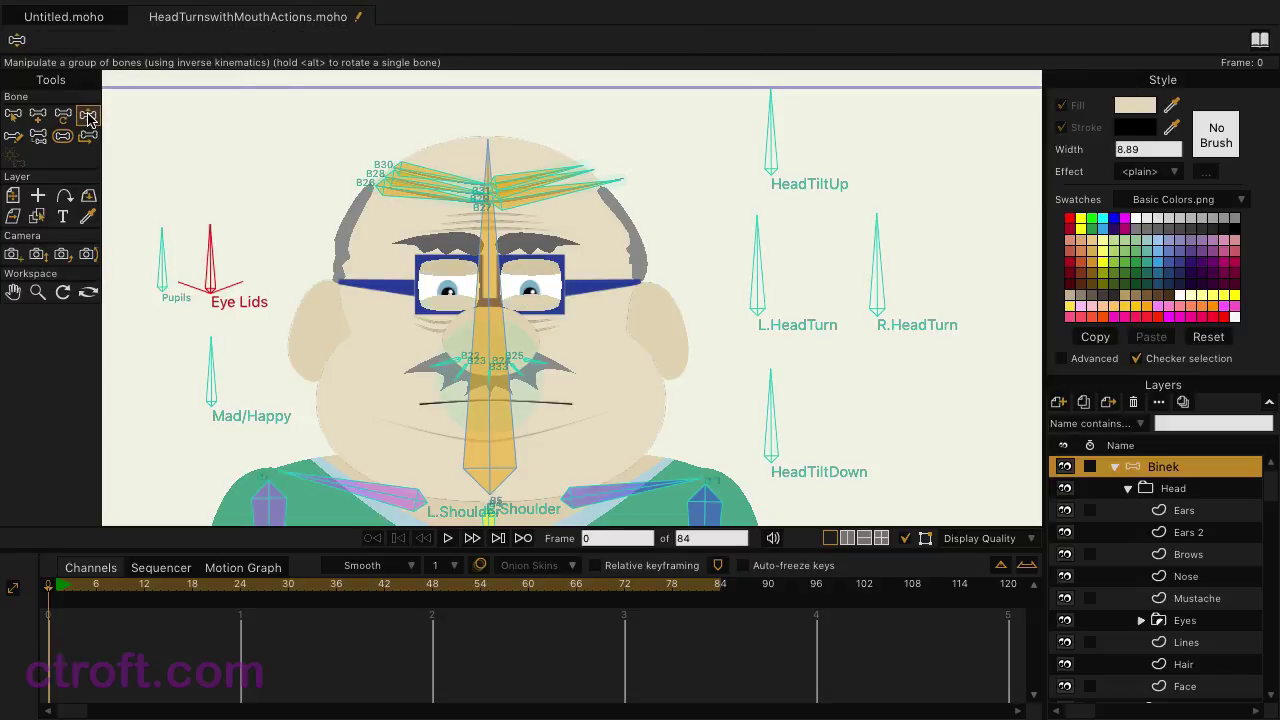
mouse_move(876, 265)
left_mouse_down()
mouse_move(980, 302)
mouse_move(877, 262)
left_mouse_up()
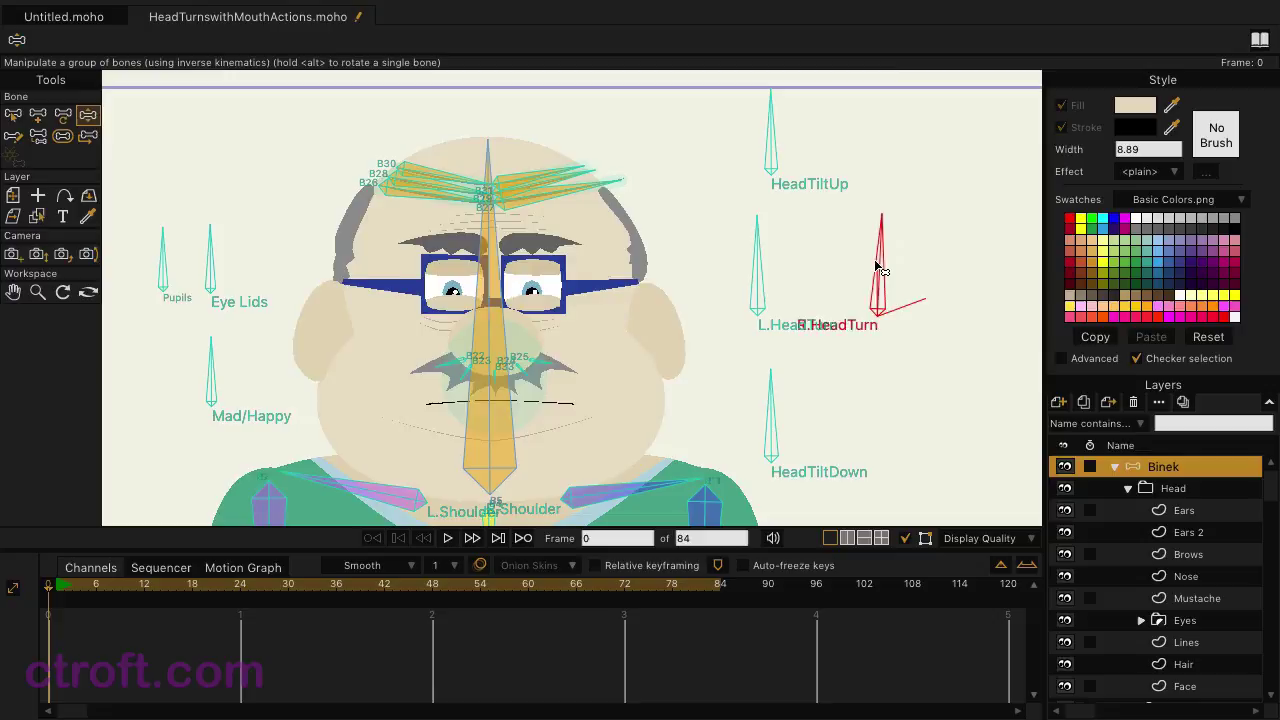
left_click_drag(757, 262, 788, 255)
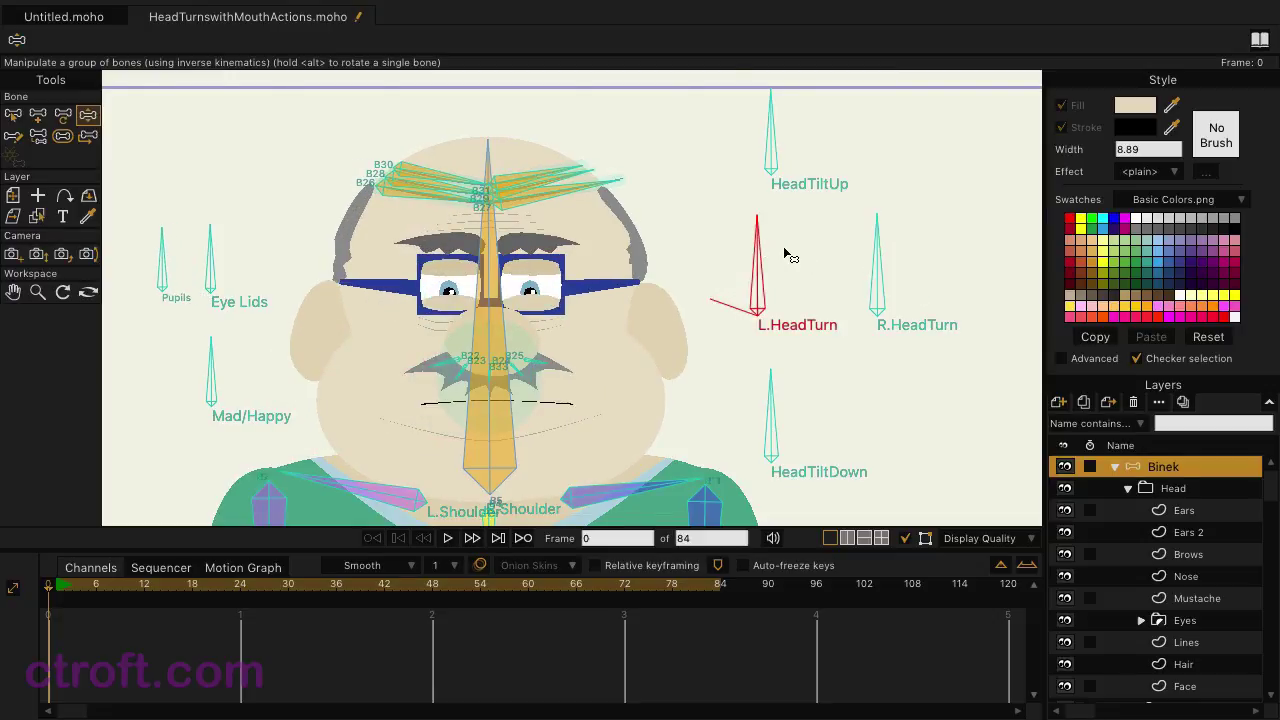
Step: Test tilting the head up and down, then go to frame 7
left_click_drag(770, 150, 810, 160)
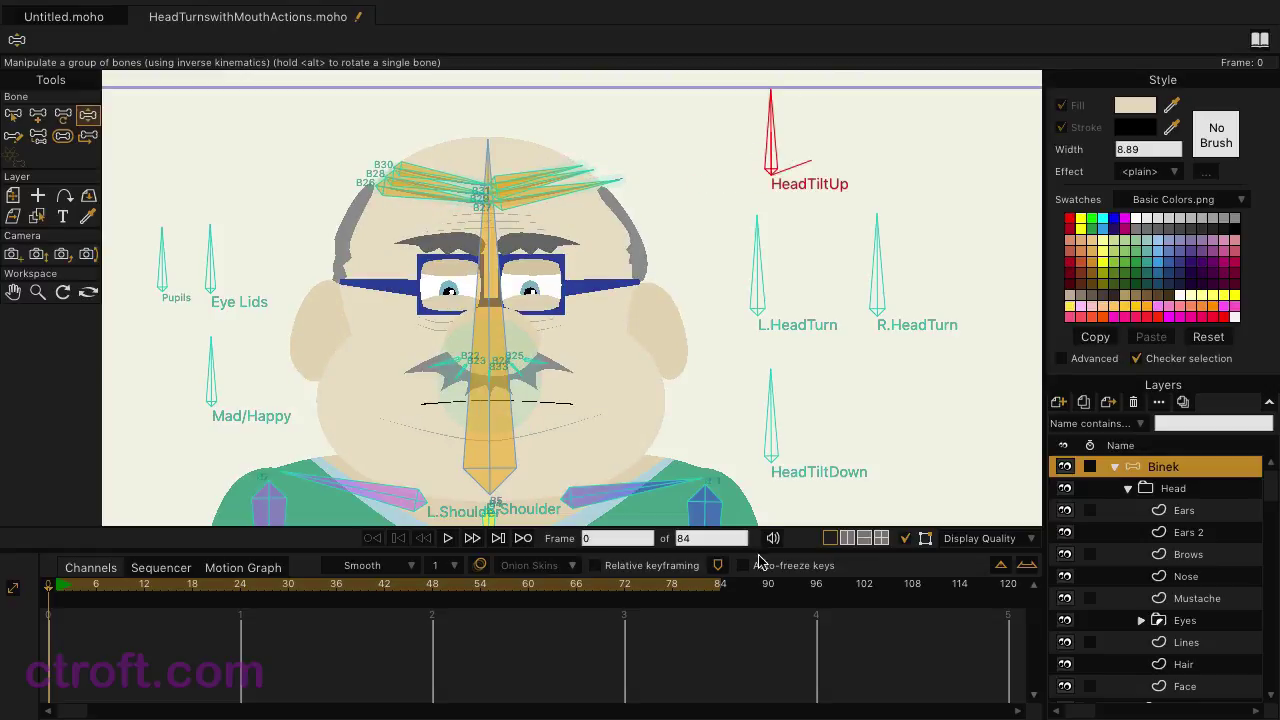
mouse_move(763, 432)
left_mouse_down()
mouse_move(880, 434)
mouse_move(757, 418)
left_mouse_up()
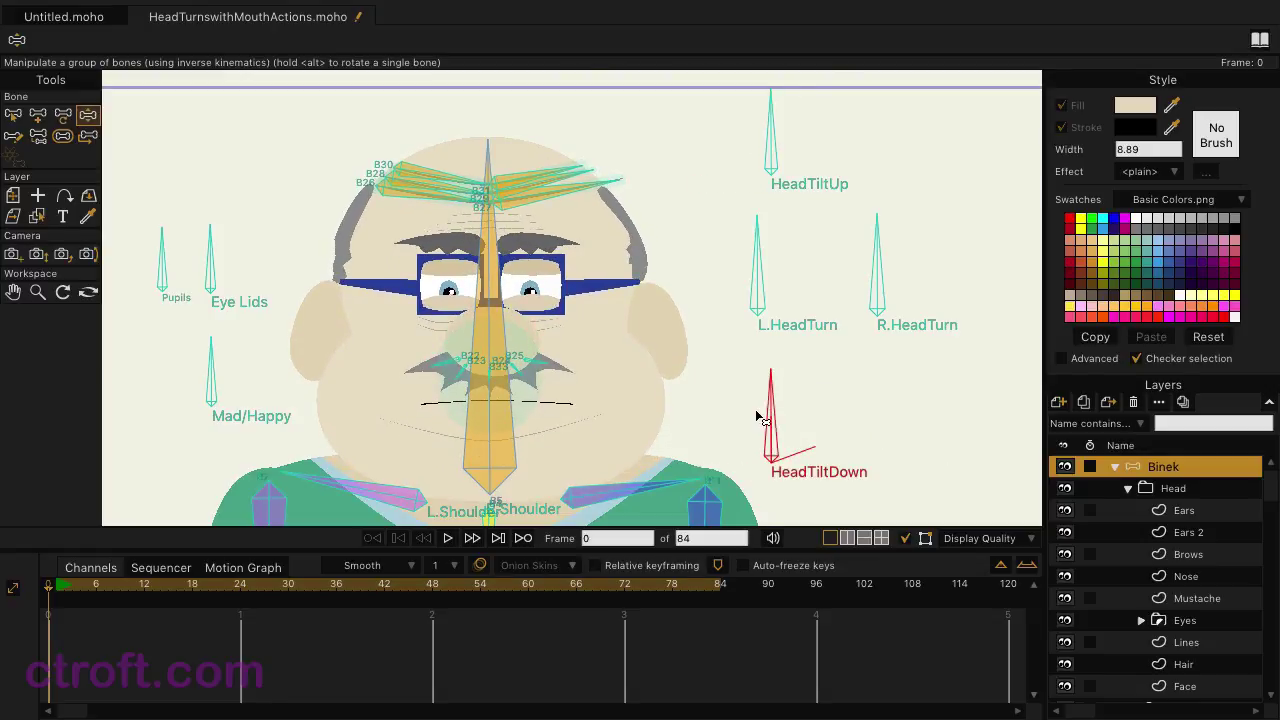
mouse_move(768, 135)
left_mouse_down()
mouse_move(857, 149)
mouse_move(745, 133)
left_mouse_up()
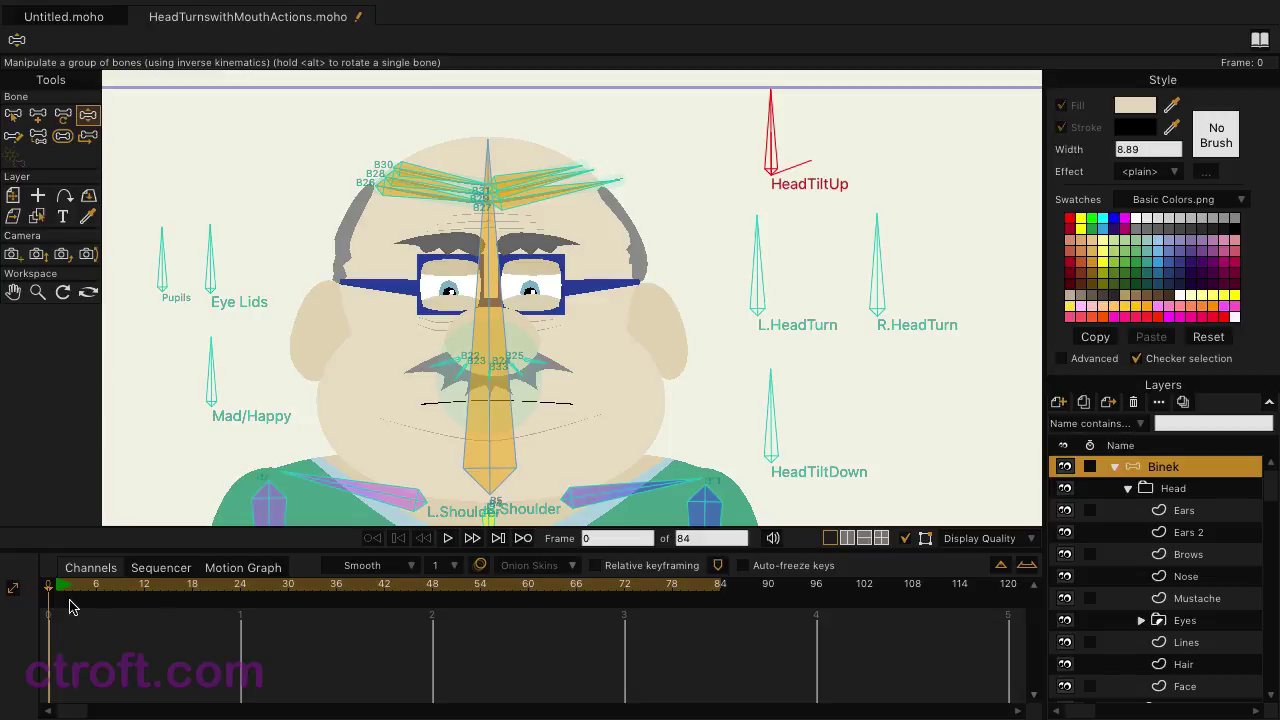
left_click(105, 595)
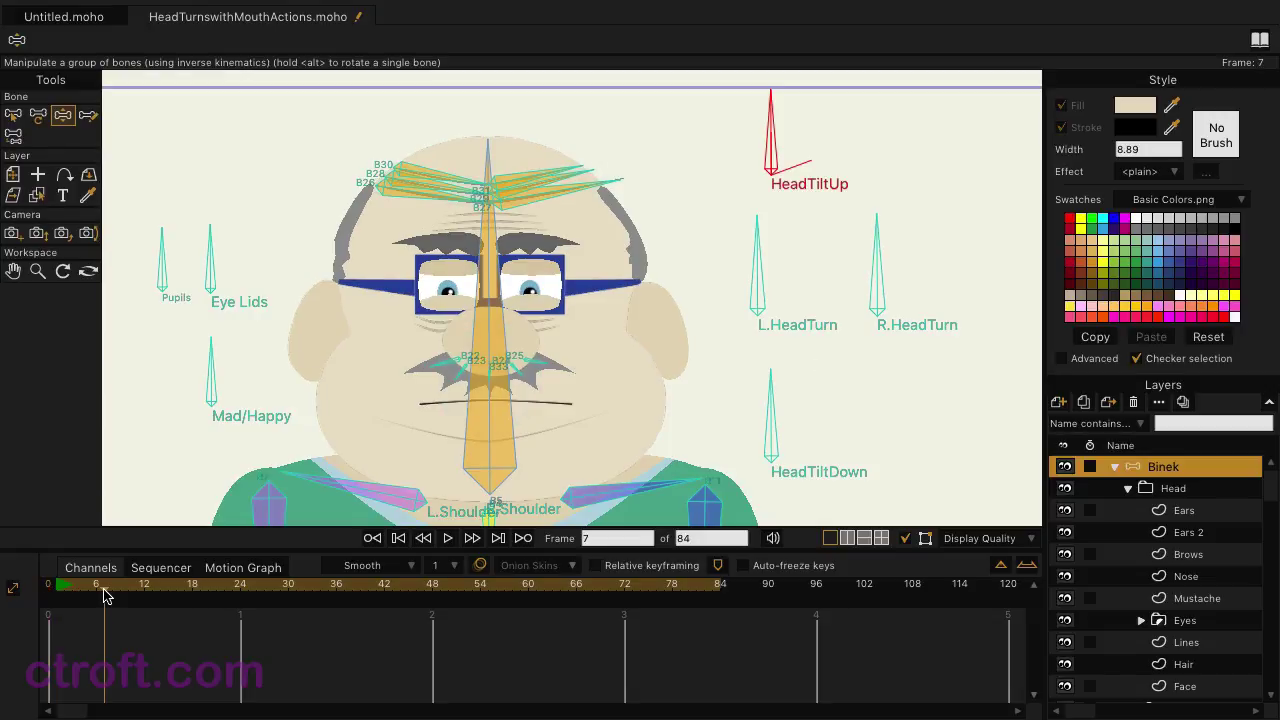
Step: Open Actions, select the Face layer, filter to Morphs, and move the window upper right
key("ctrl+shift+a")
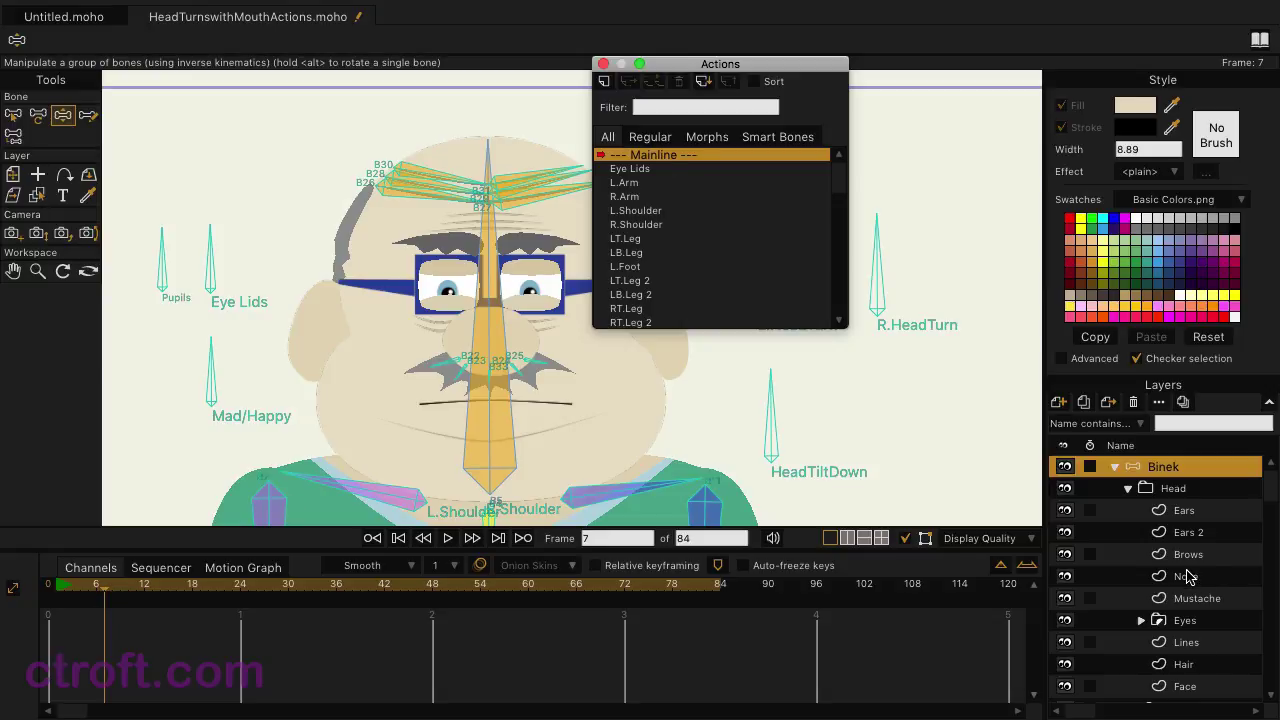
scroll(1186, 577, "down", 1)
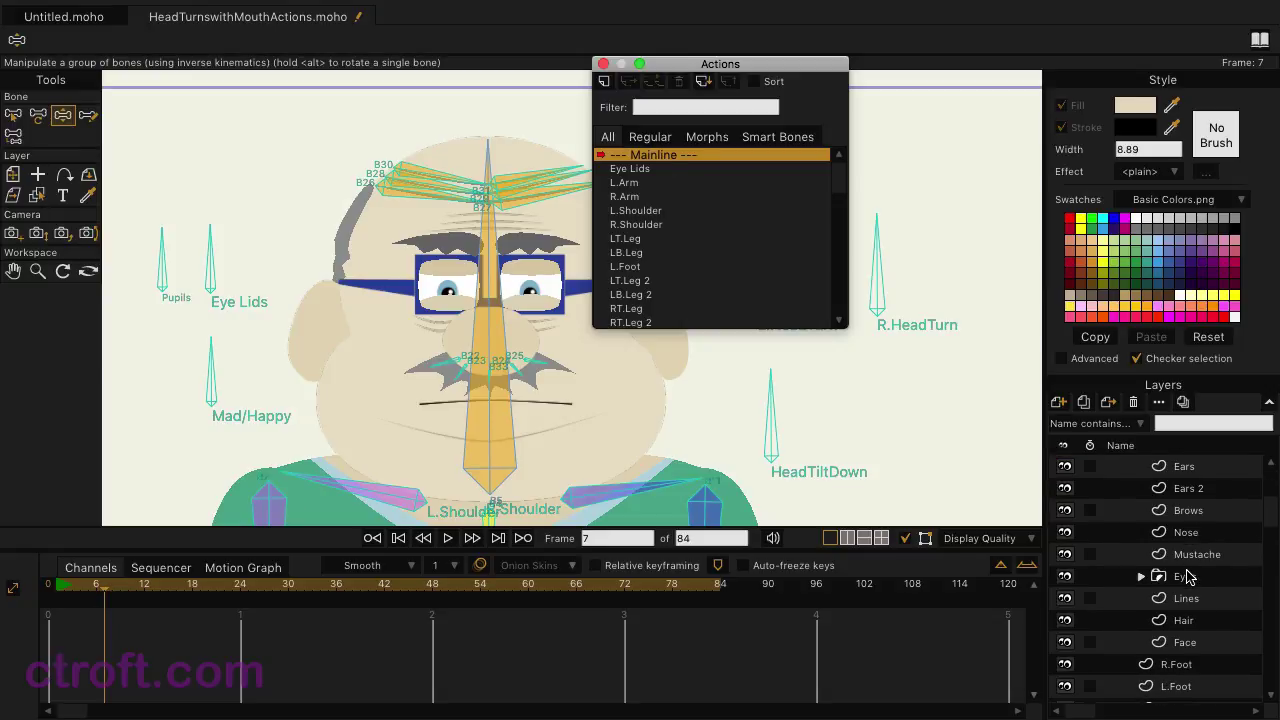
left_click(1190, 643)
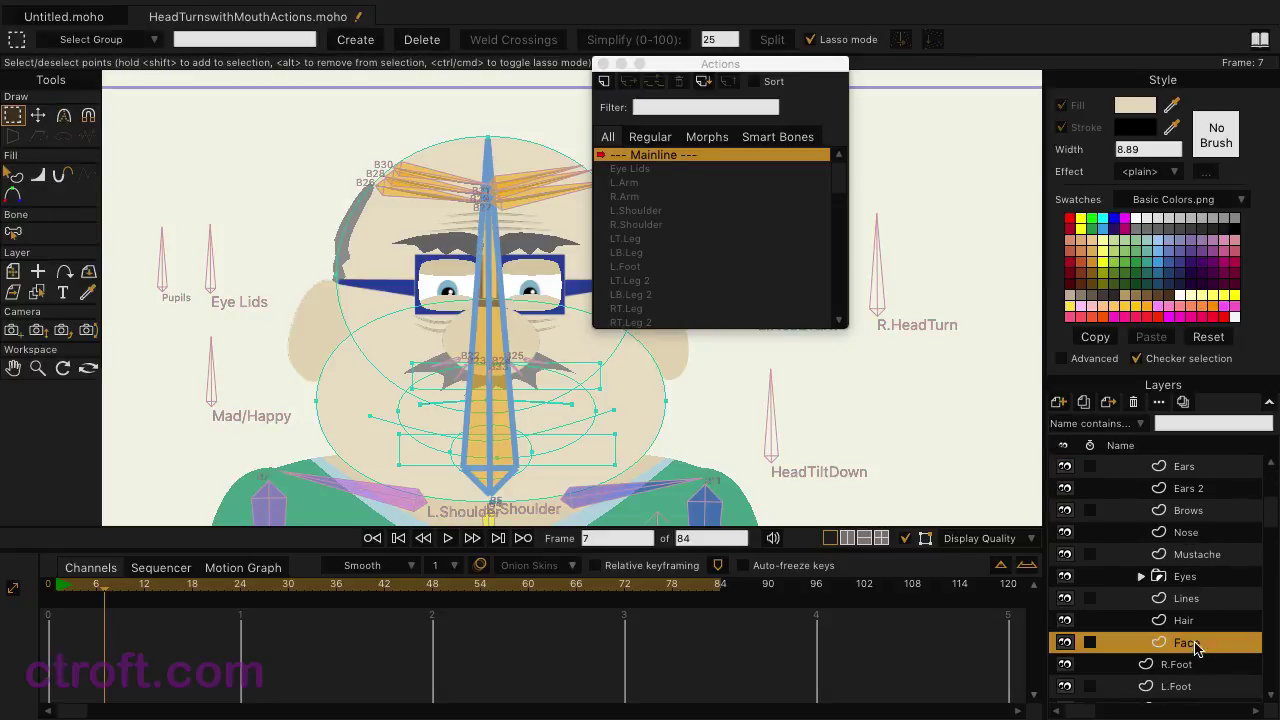
left_click(707, 141)
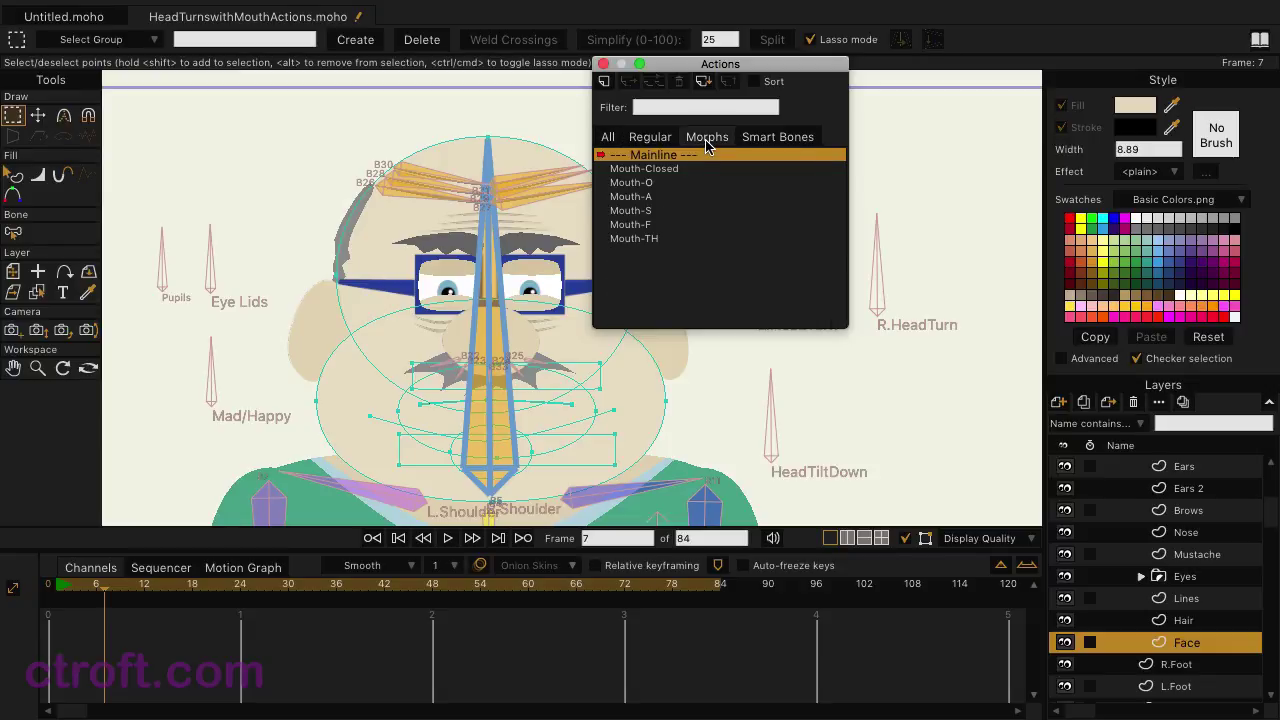
left_click_drag(756, 69, 1060, 55)
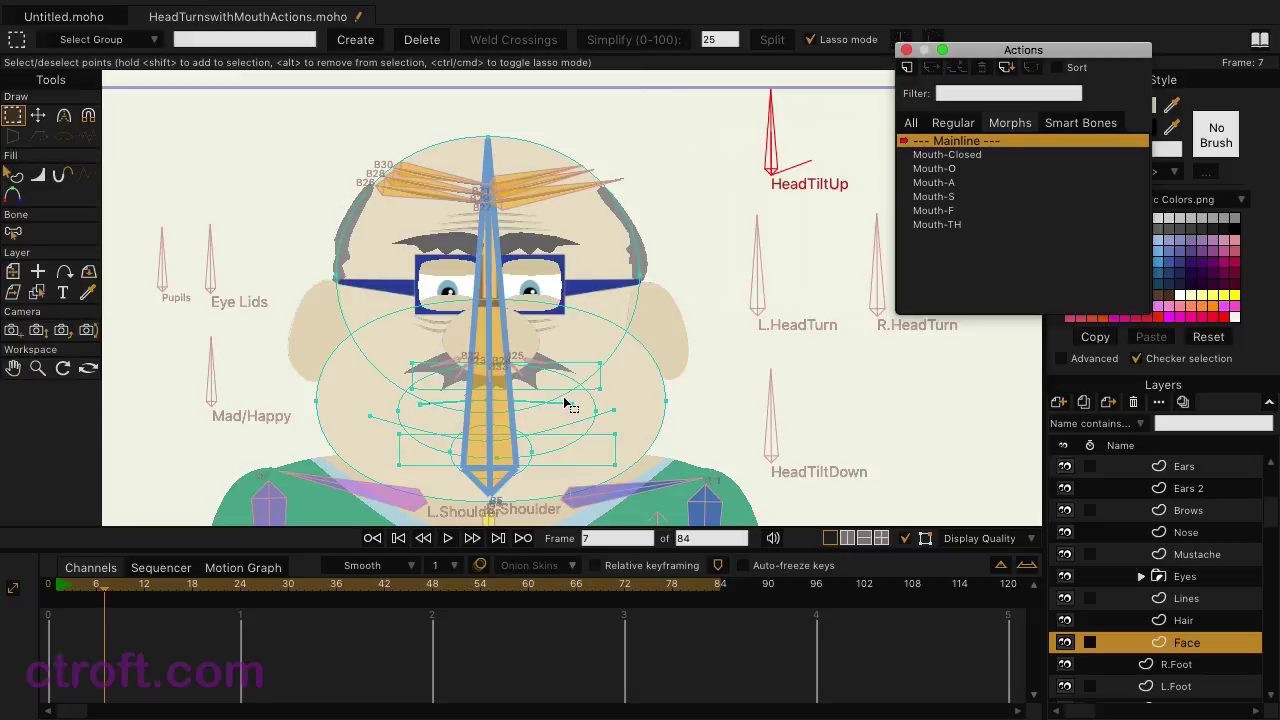
Step: Insert the Mouth-A pose at frame 7 and preview frames 6 and 8
left_click(940, 186)
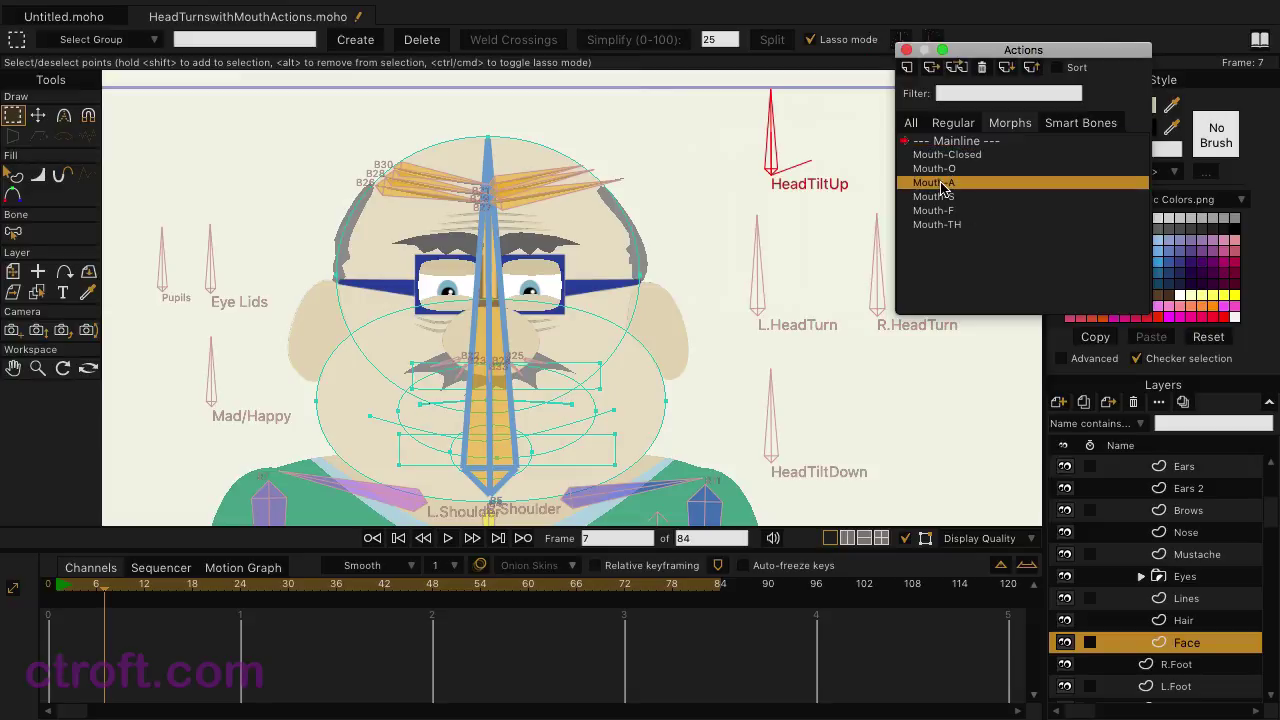
left_click(957, 68)
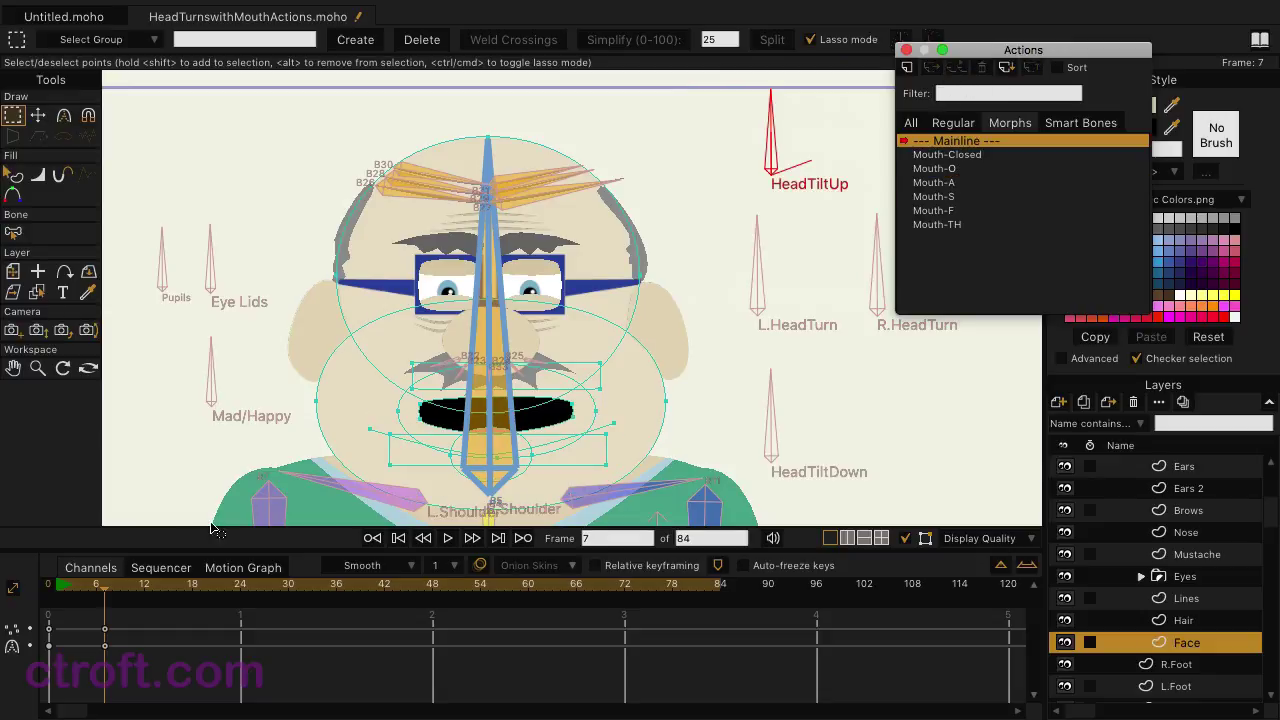
left_click(98, 596)
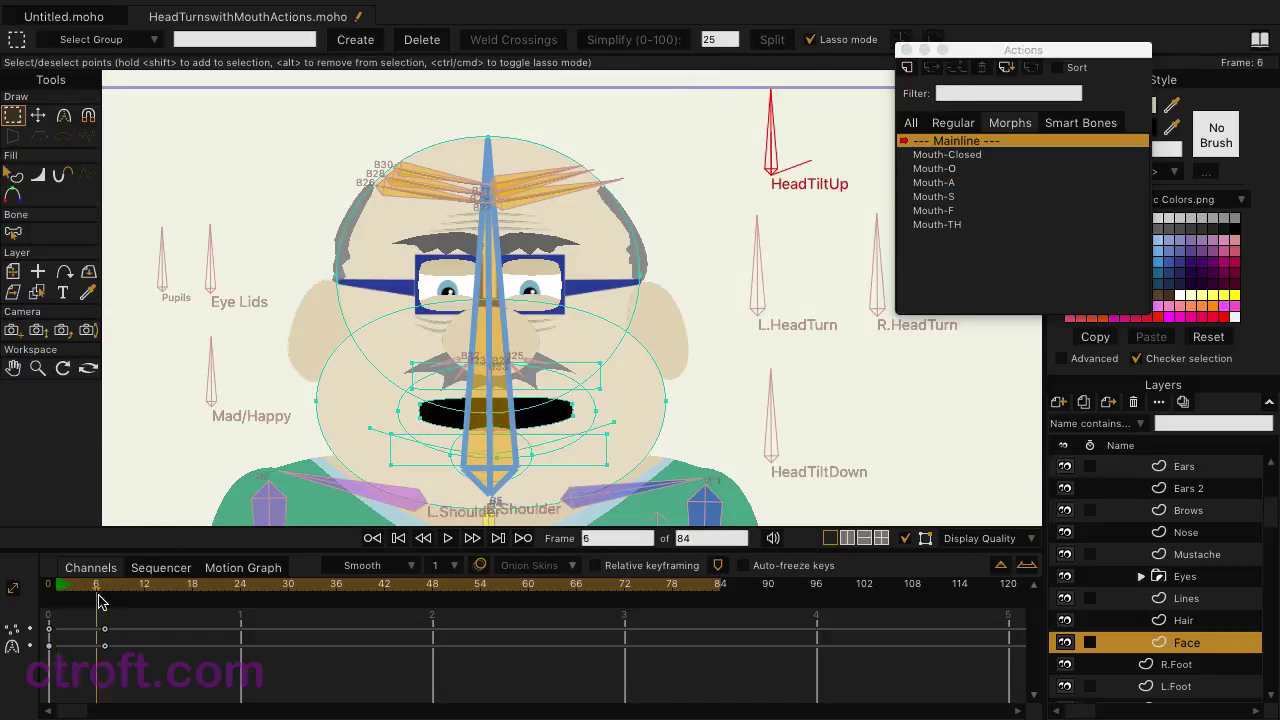
left_click(113, 597)
Step: At frame 11, insert Mouth-A, then replace it with Mouth-S keys
left_click(138, 593)
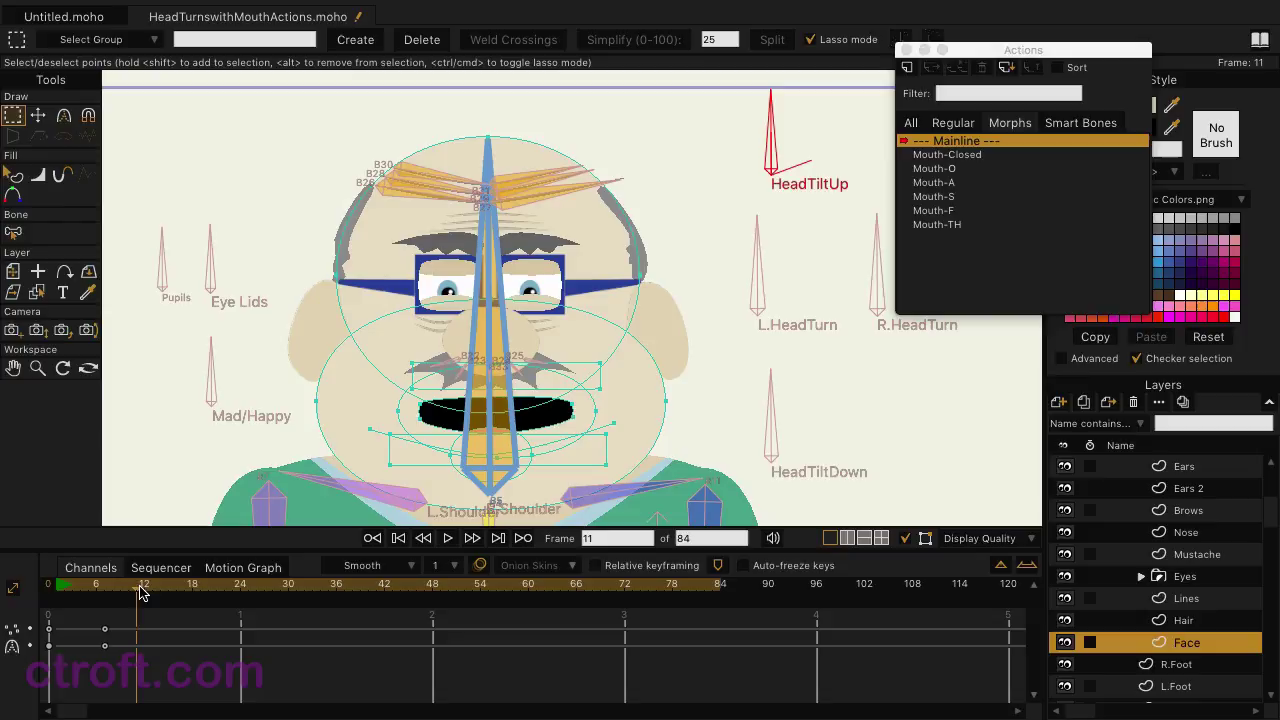
left_click(935, 183)
left_click(958, 67)
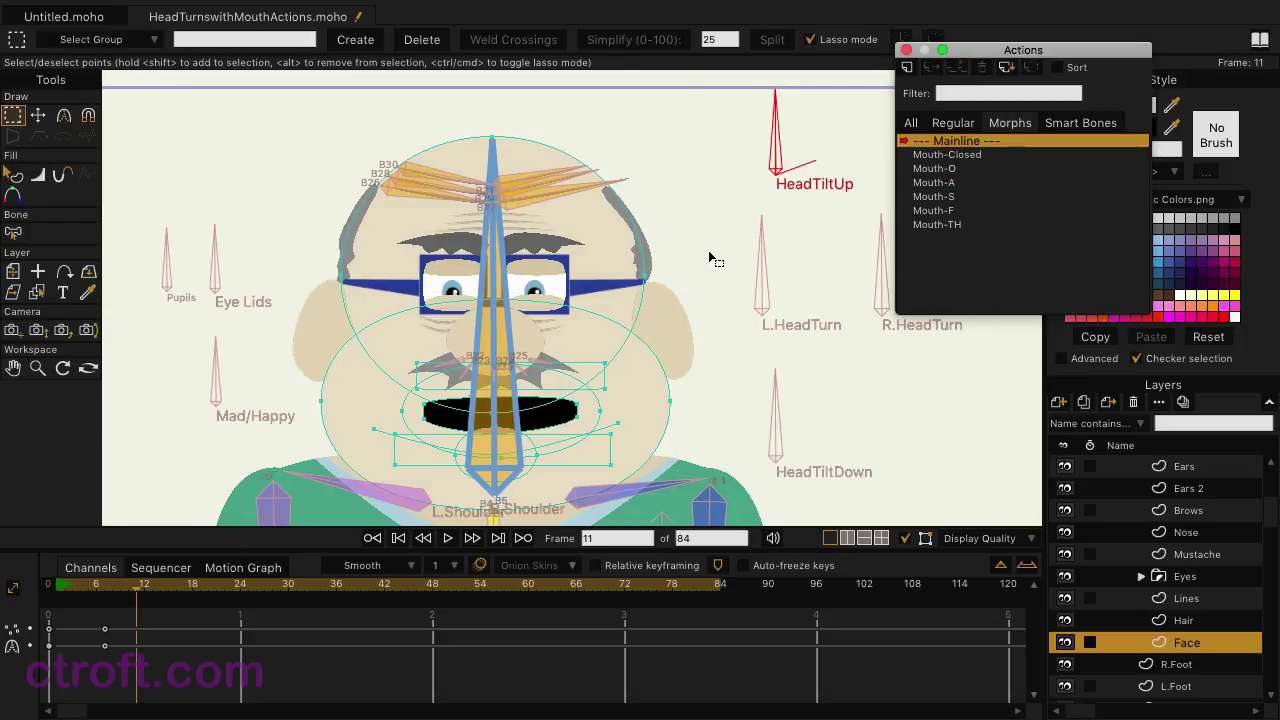
left_click(947, 197)
left_click(957, 67)
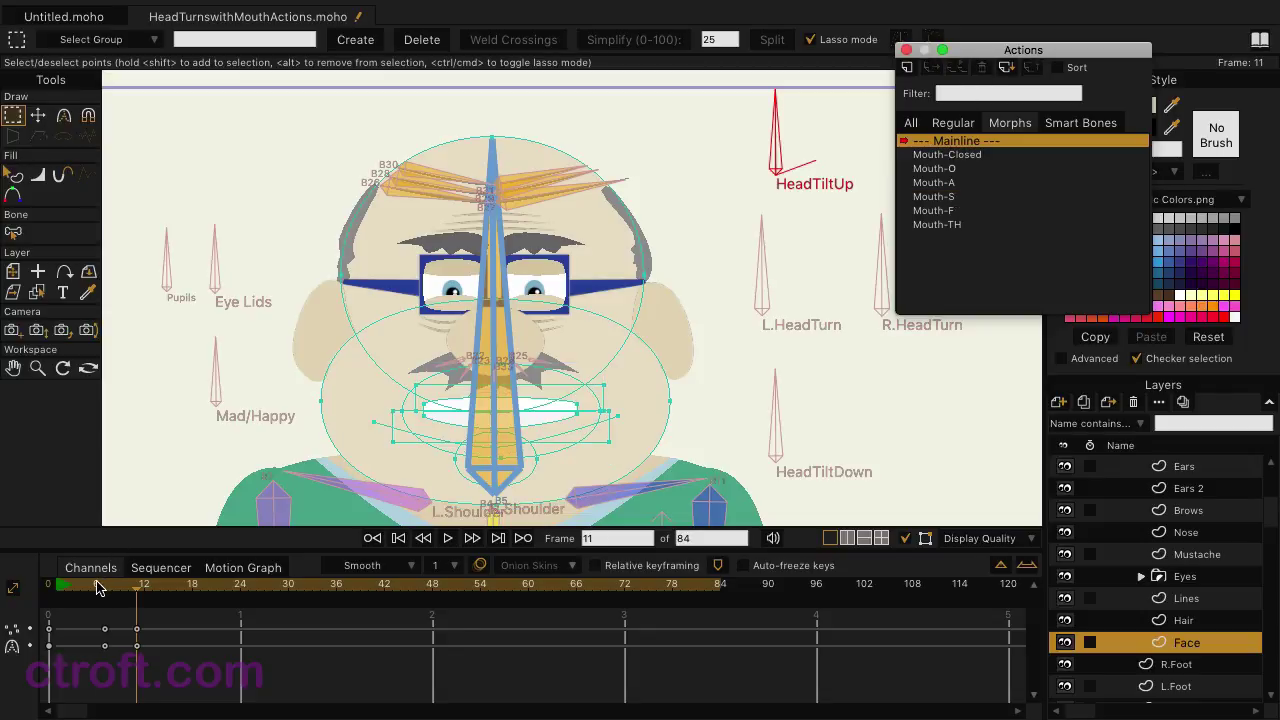
Step: Insert Mouth-TH keys at frame 14 and check the mouth on frames 13 and 15
left_click(146, 592)
left_click(160, 592)
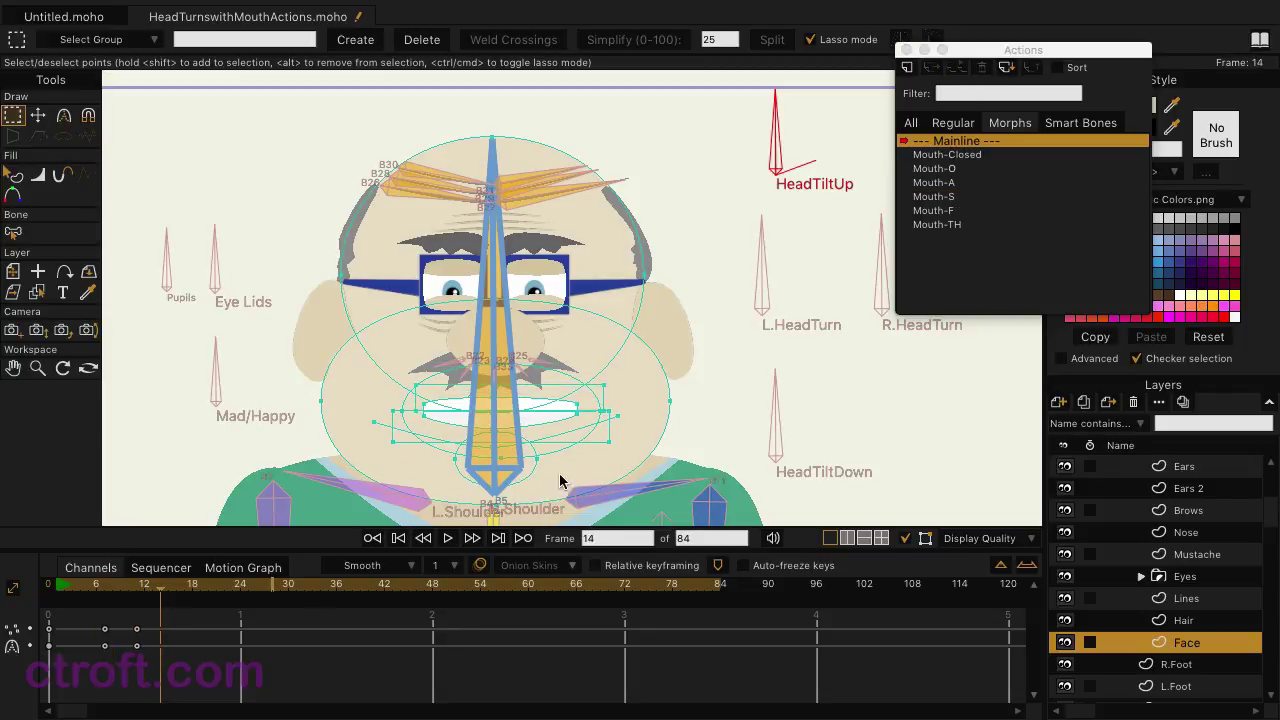
left_click(953, 225)
left_click(957, 67)
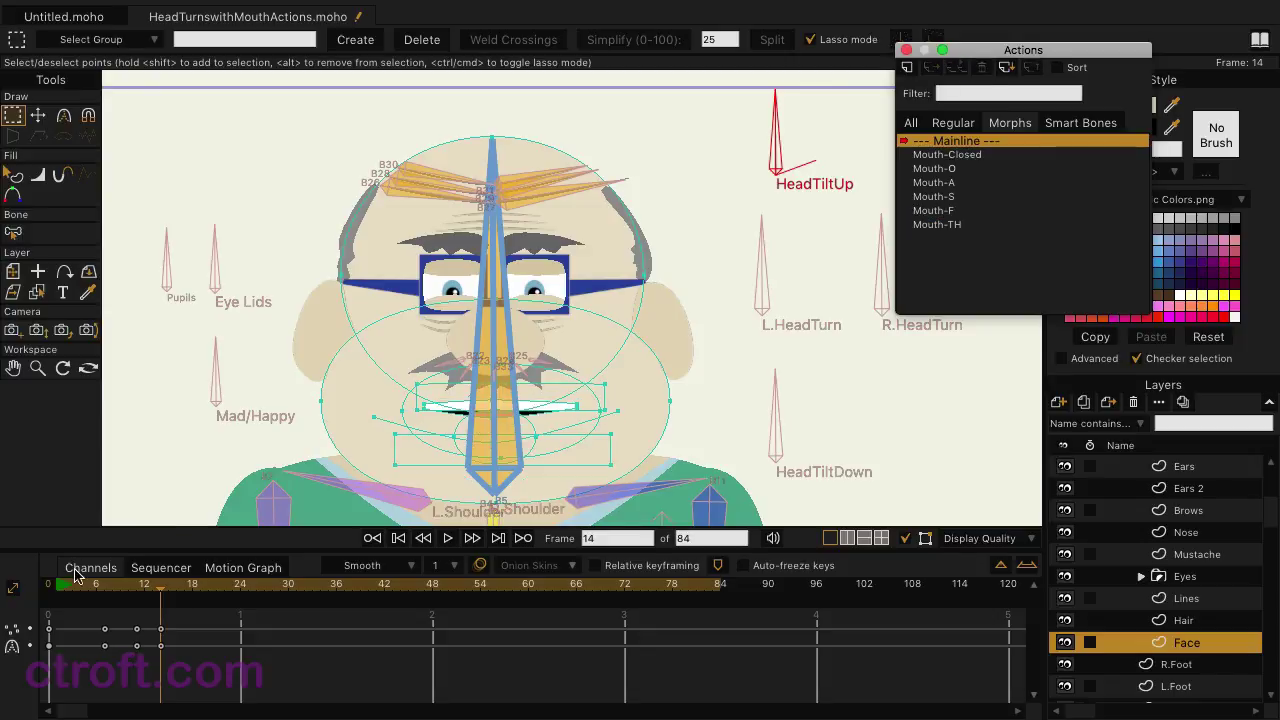
left_click(155, 592)
left_click(170, 591)
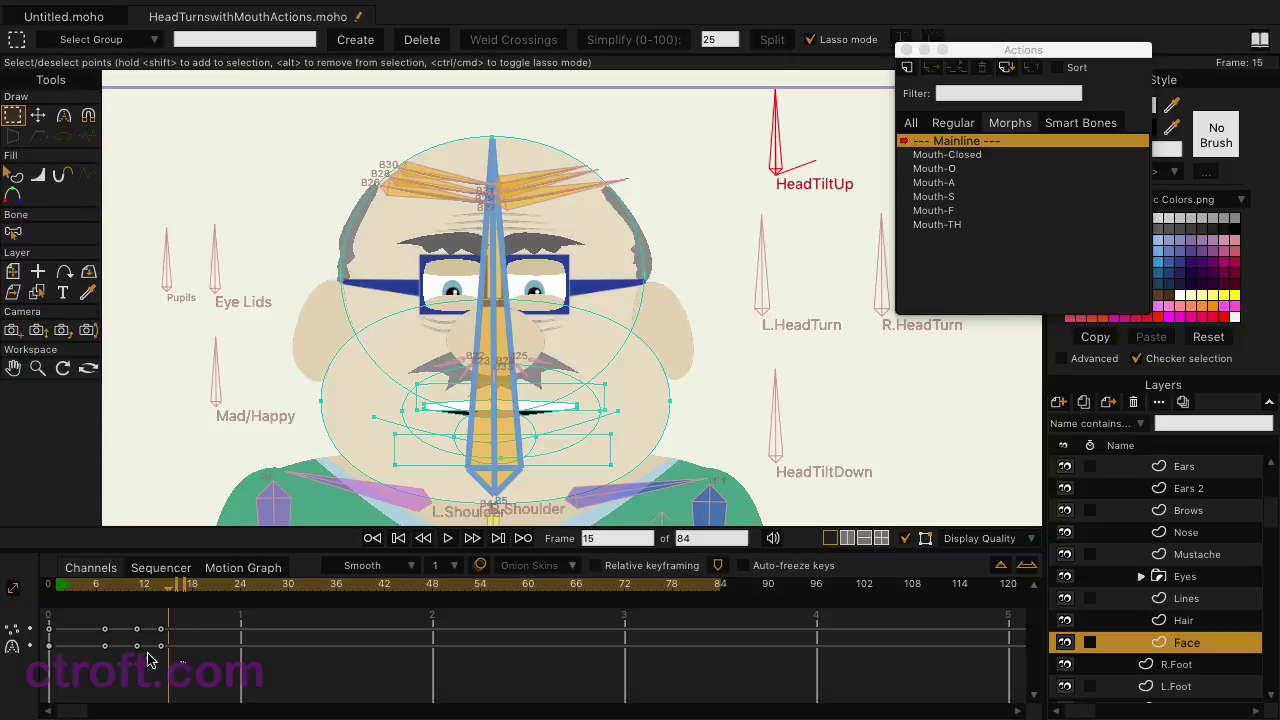
Step: Delete the inserted mouth keyframes and switch the Actions list to All
left_click_drag(184, 668, 88, 622)
key("Delete")
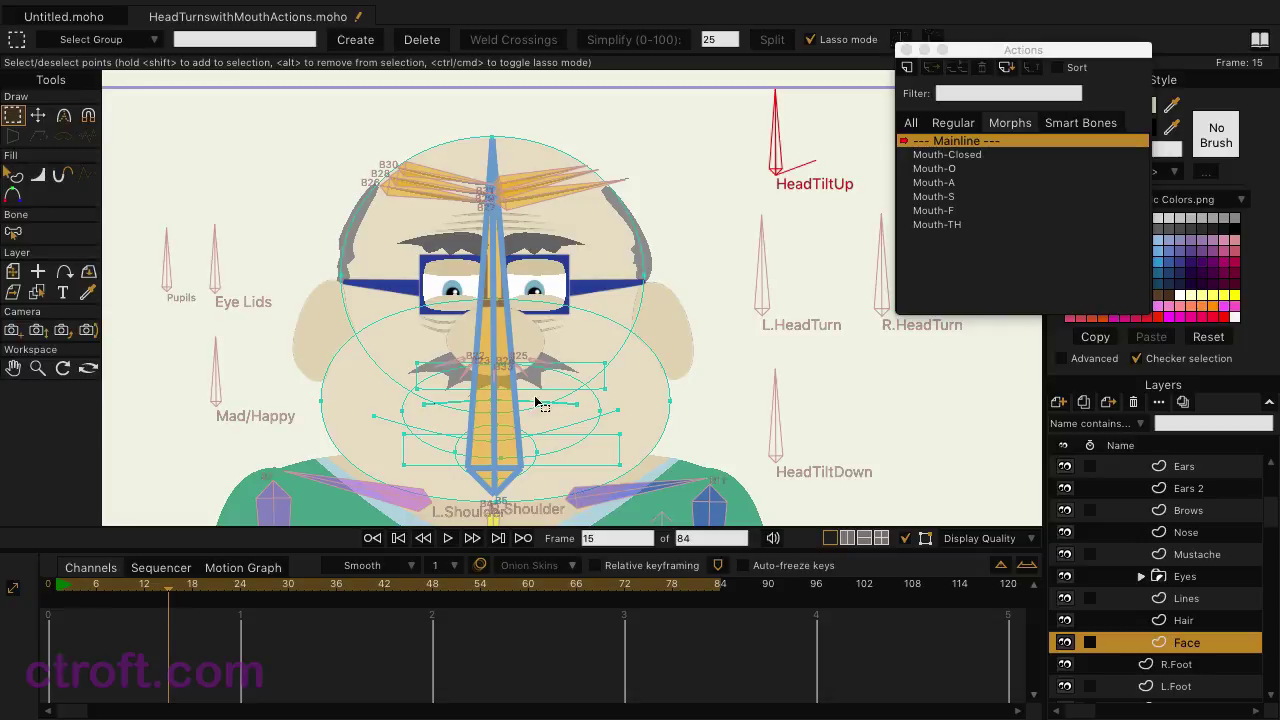
left_click(912, 126)
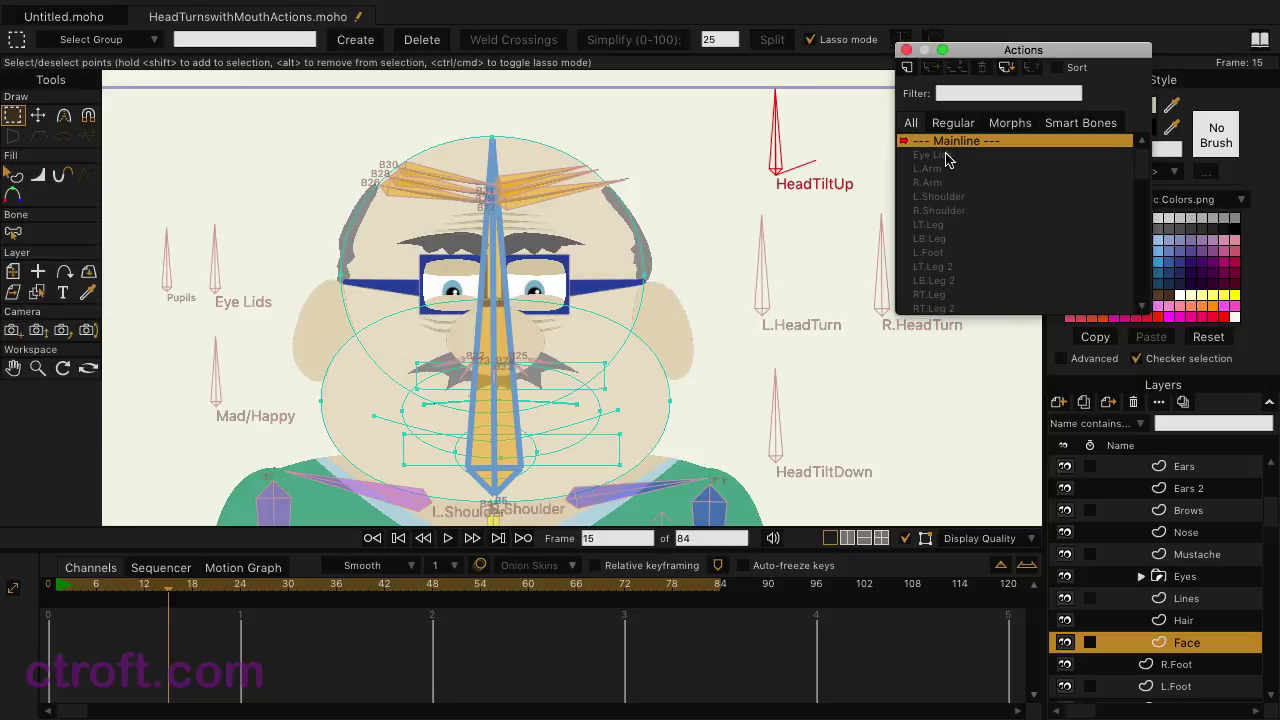
Step: Open the R.HeadTurn action for editing from the full actions list
scroll(942, 190, "down", 3)
scroll(942, 190, "down", 3)
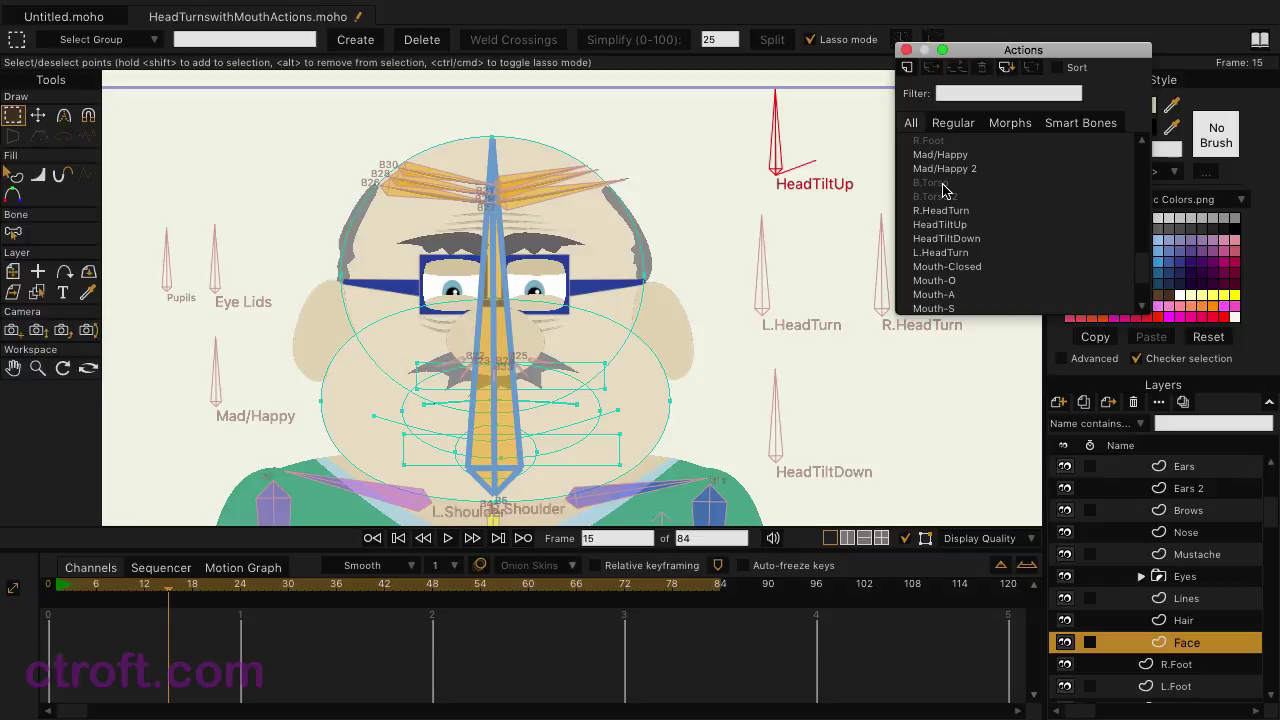
left_click(938, 211)
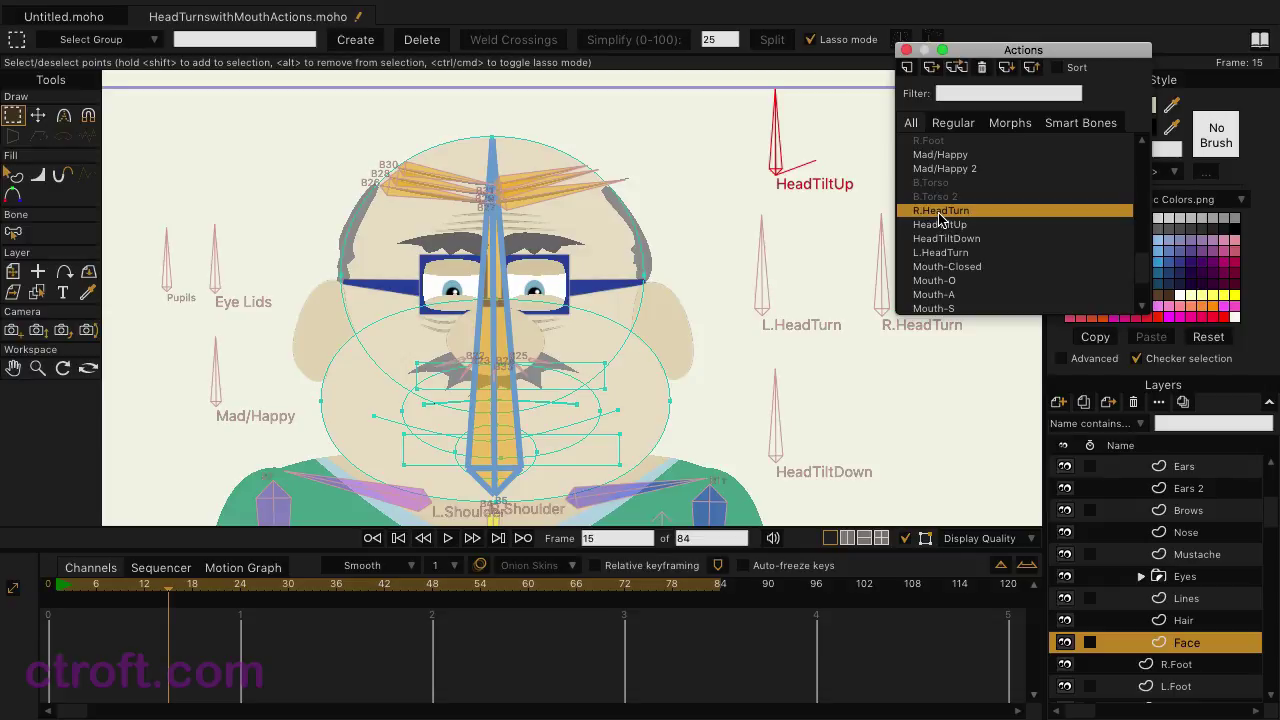
double_click(938, 212)
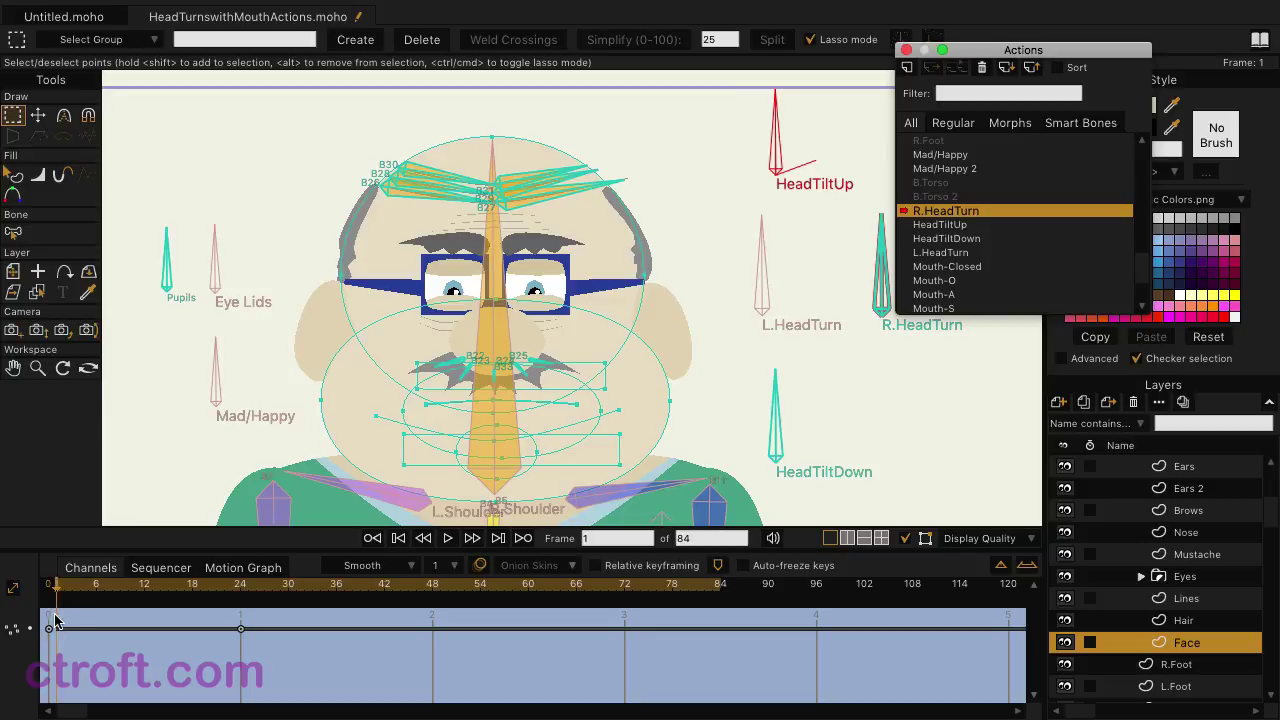
Step: Scrub the R.HeadTurn action between frames 4 and 25, ending at frame 20 in profile
left_click_drag(74, 590, 137, 590)
left_click_drag(1040, 58, 1176, 161)
left_click(155, 590)
left_click(168, 590)
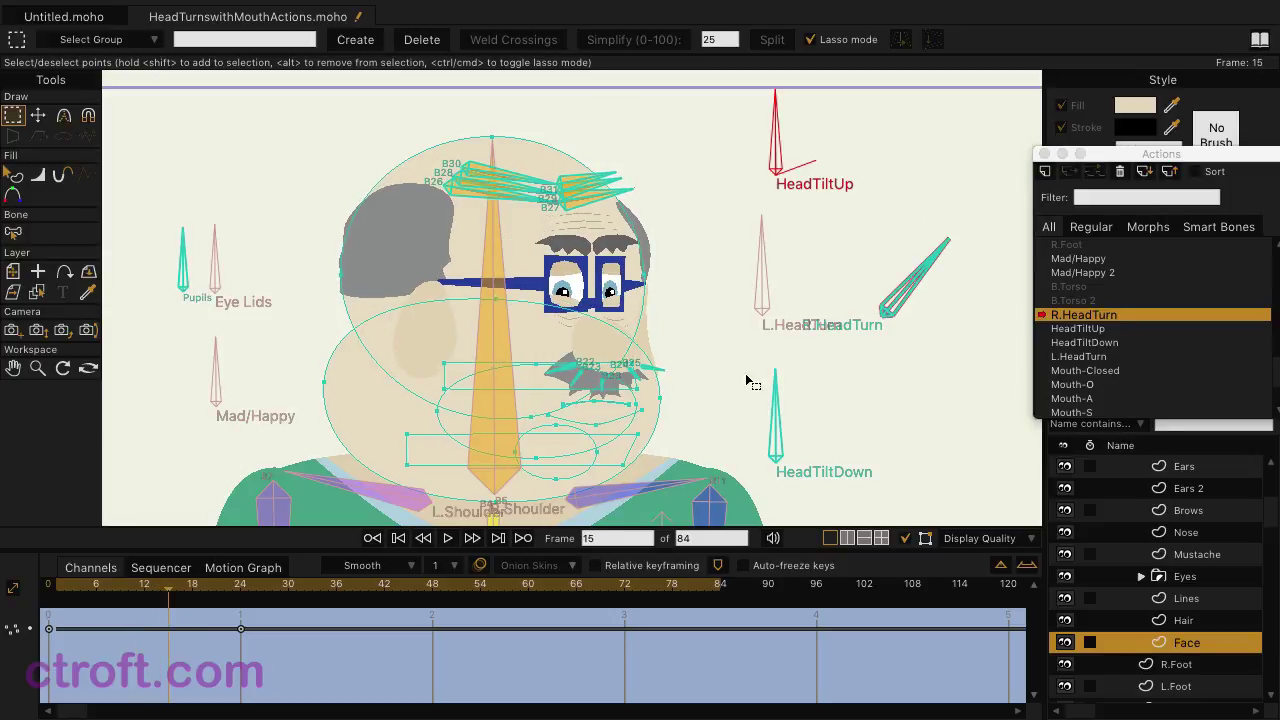
left_click_drag(200, 590, 79, 595)
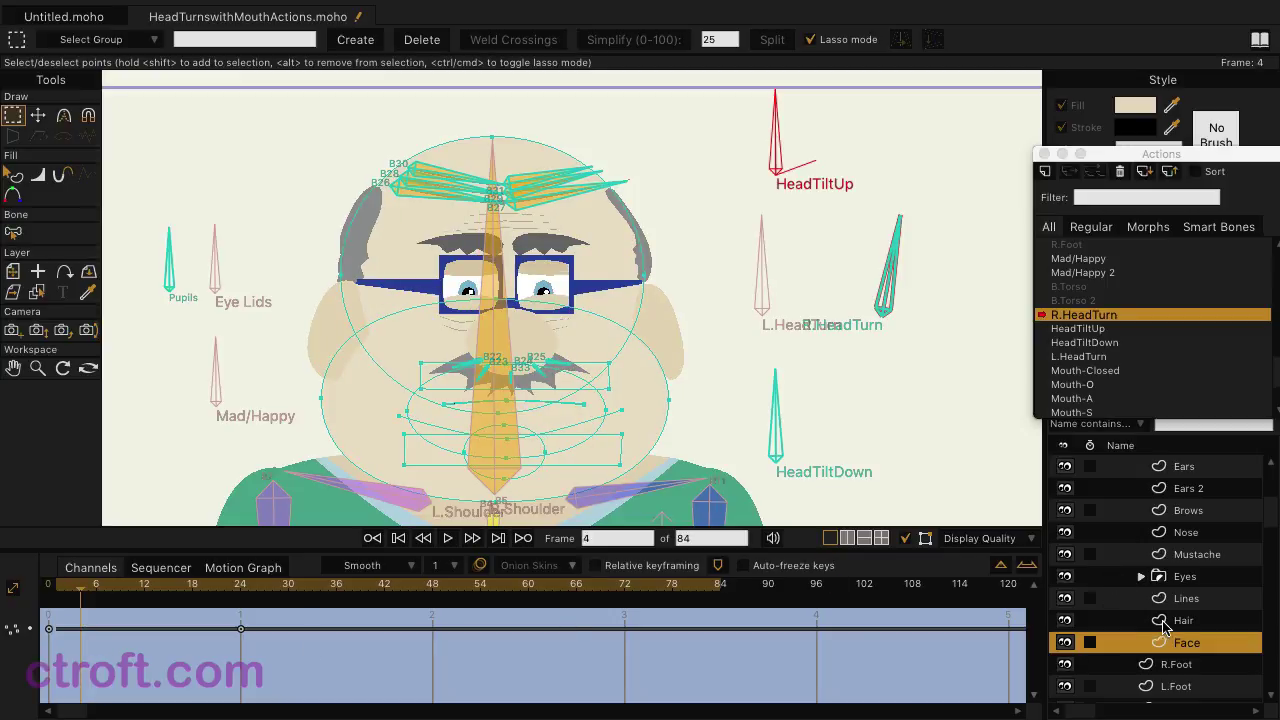
left_click_drag(110, 593, 199, 593)
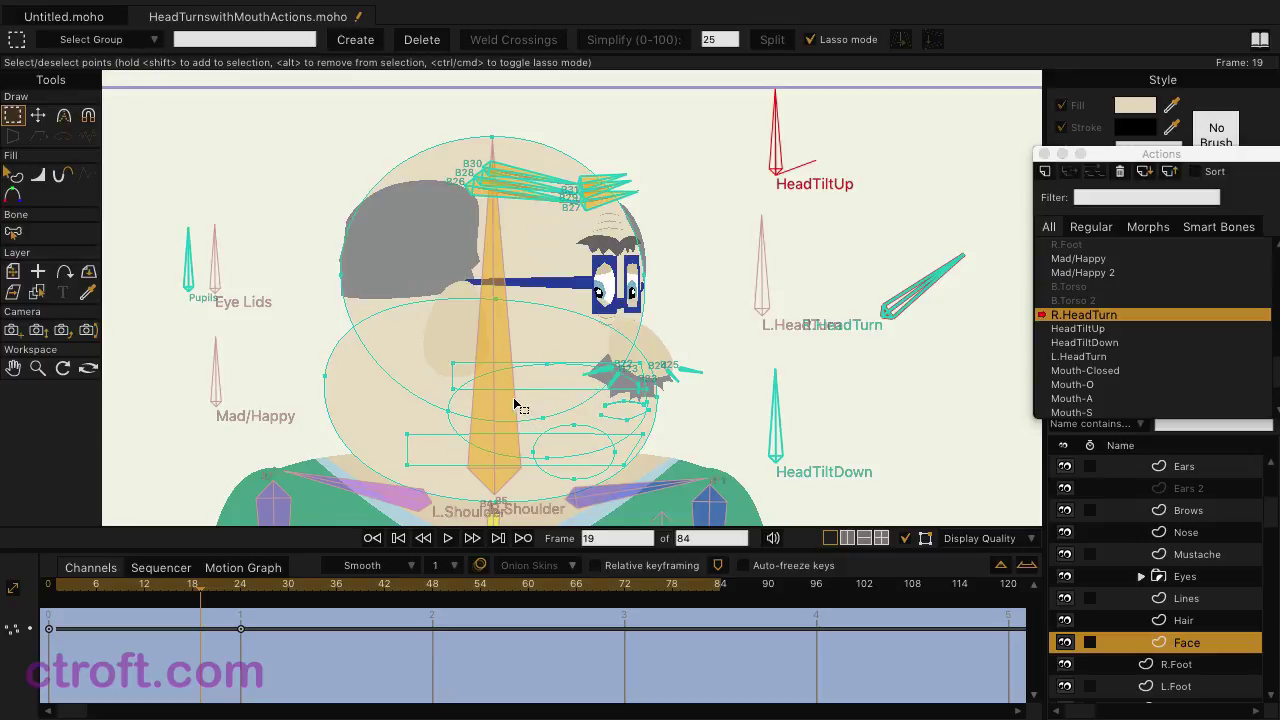
left_click_drag(212, 592, 152, 590)
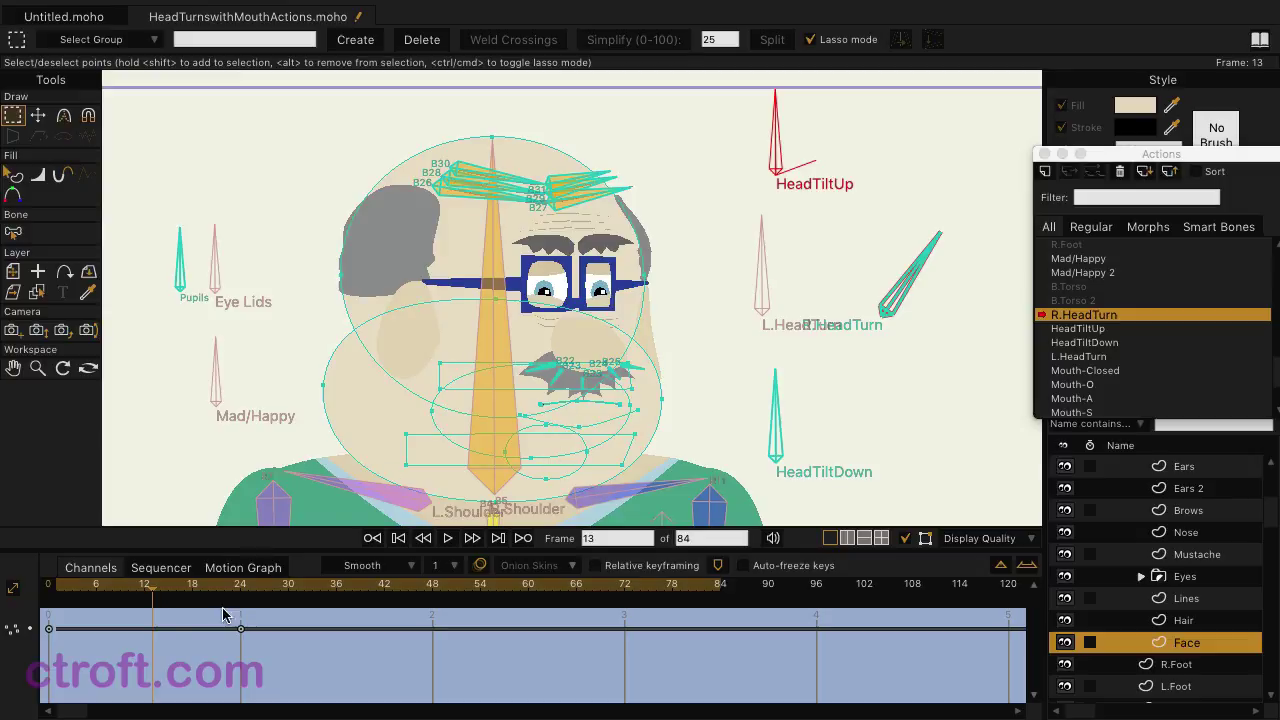
left_click_drag(166, 590, 210, 595)
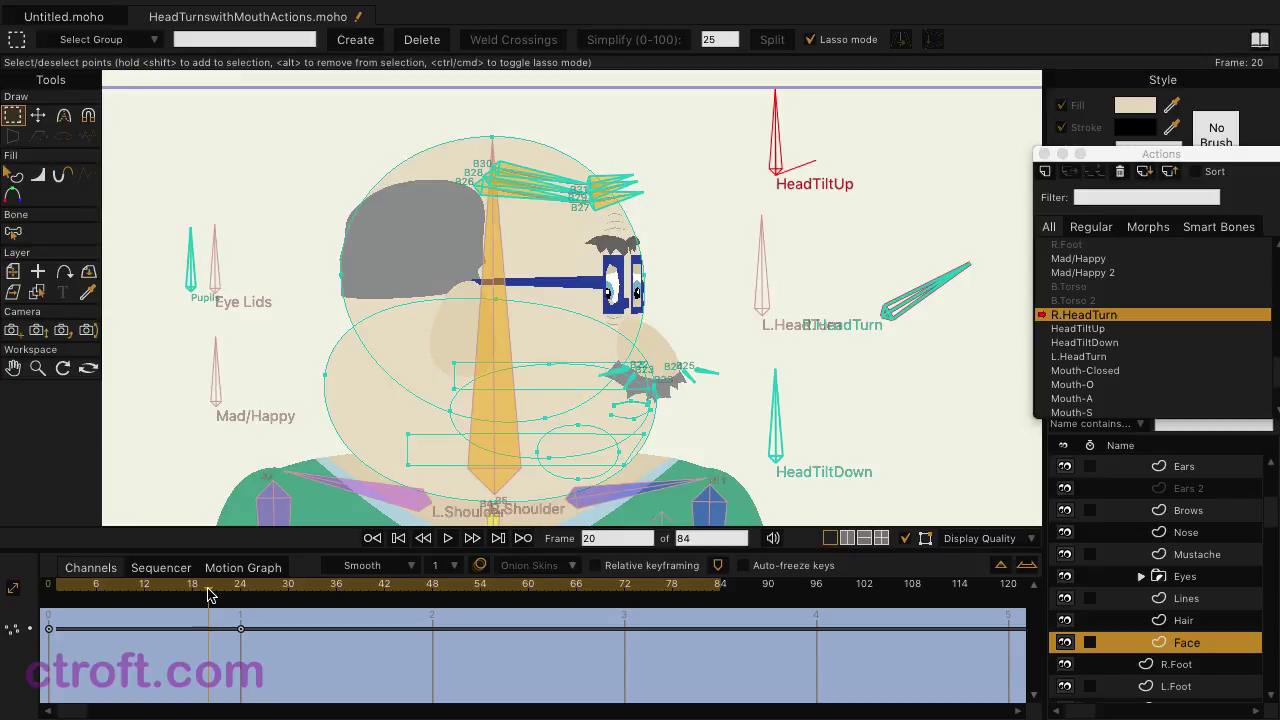
Step: Inspect the R.HeadTurn keys on the Hair, Lines, Mustache, Nose and Ears layers
left_click(1188, 620)
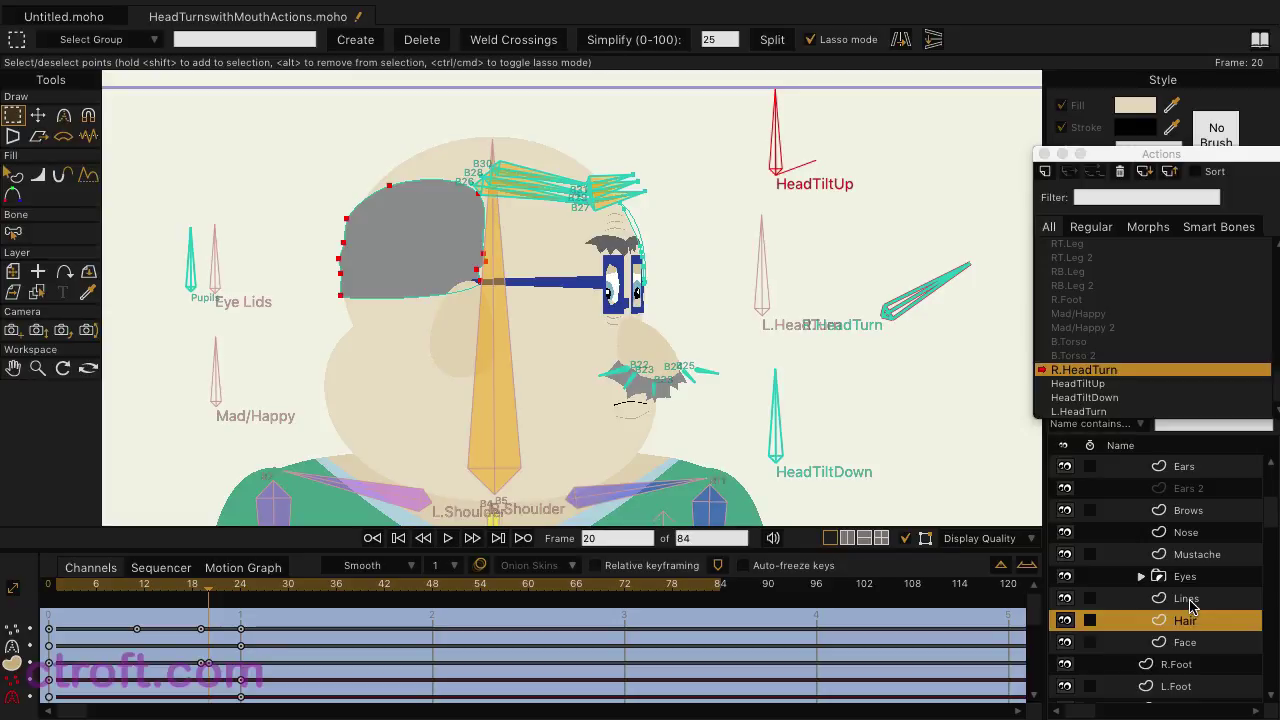
left_click(1194, 604)
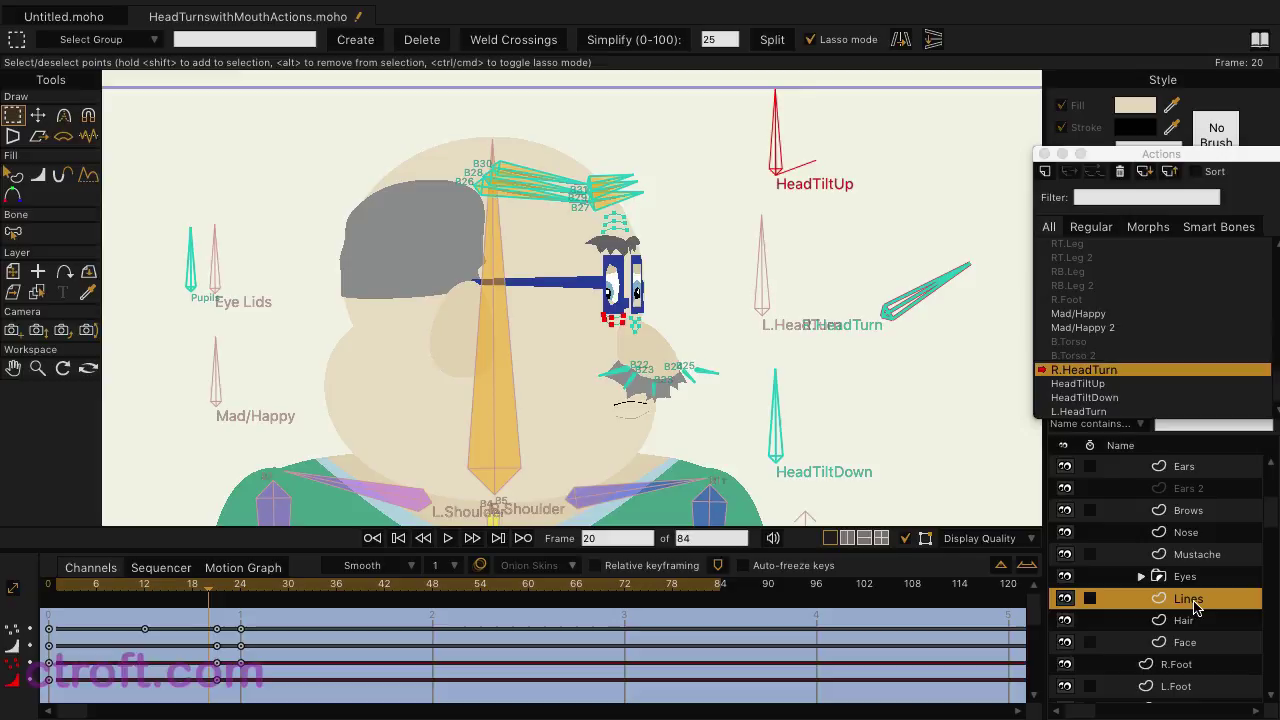
left_click(1204, 556)
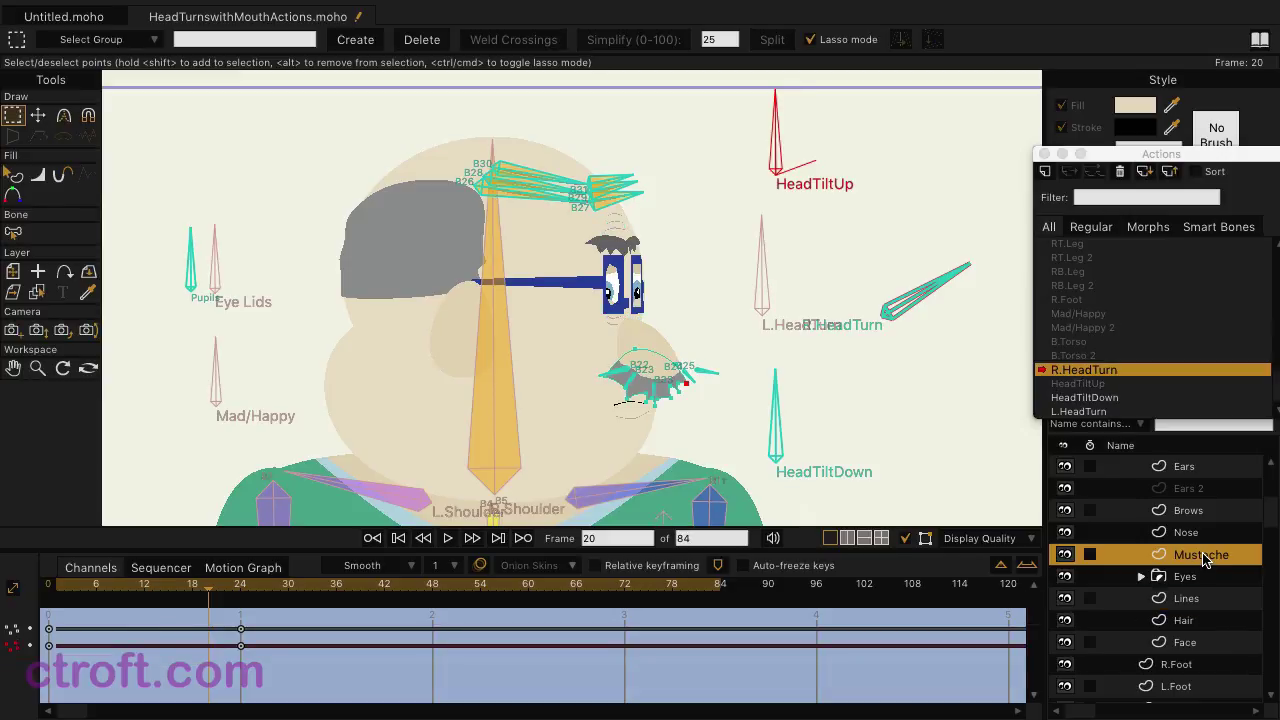
left_click(1204, 534)
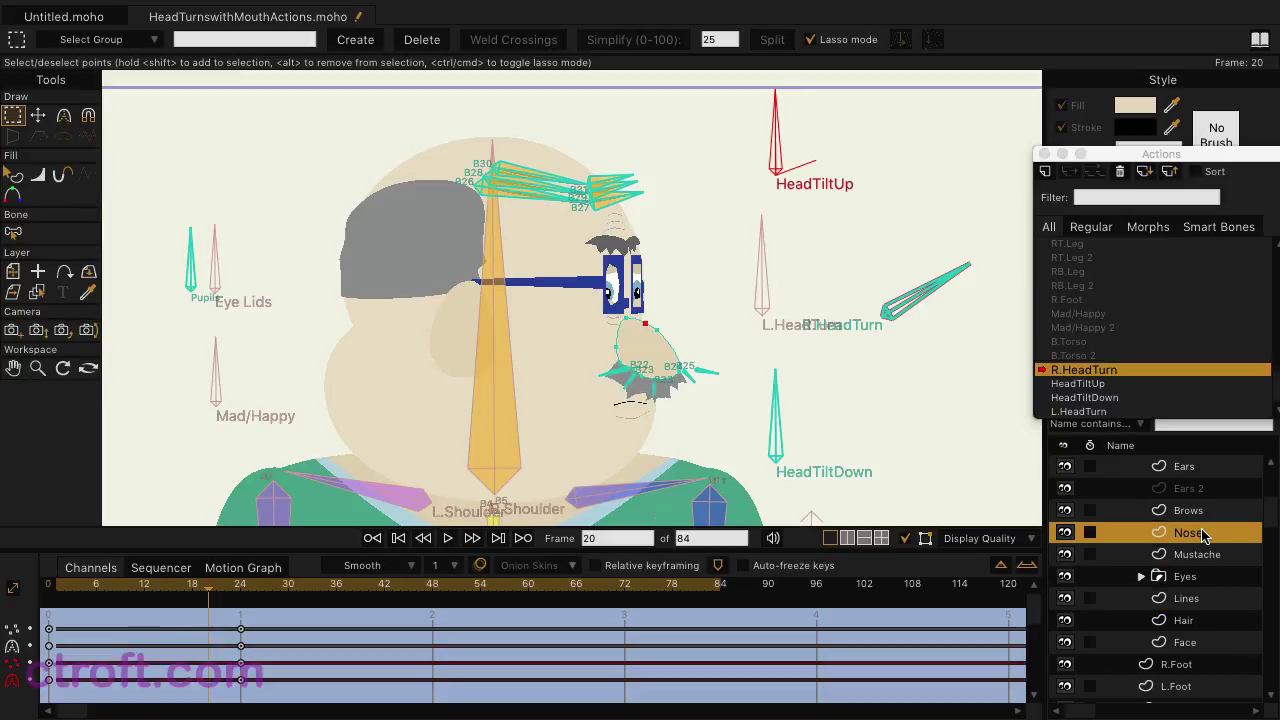
left_click(1198, 468)
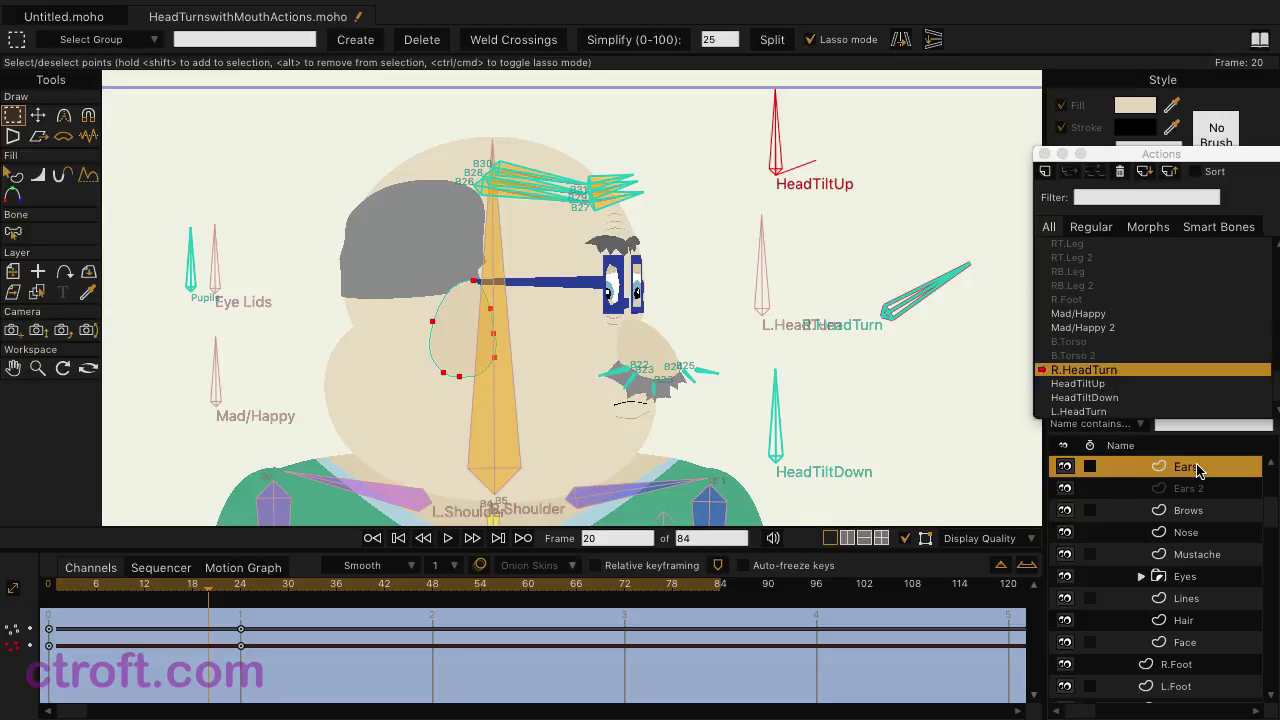
scroll(1124, 366, "up", 5)
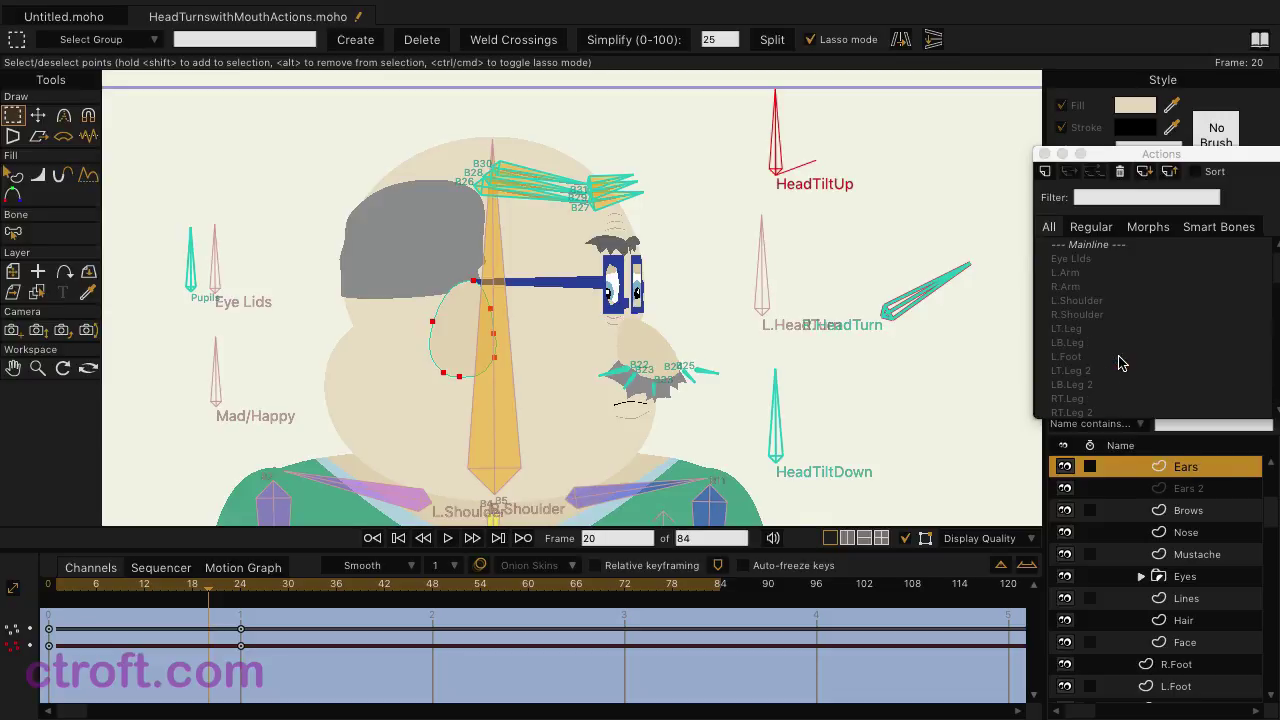
Step: Back on Mainline, key L.HeadTurn at frame 6 and turn the head left at frame 18
left_click(1103, 246)
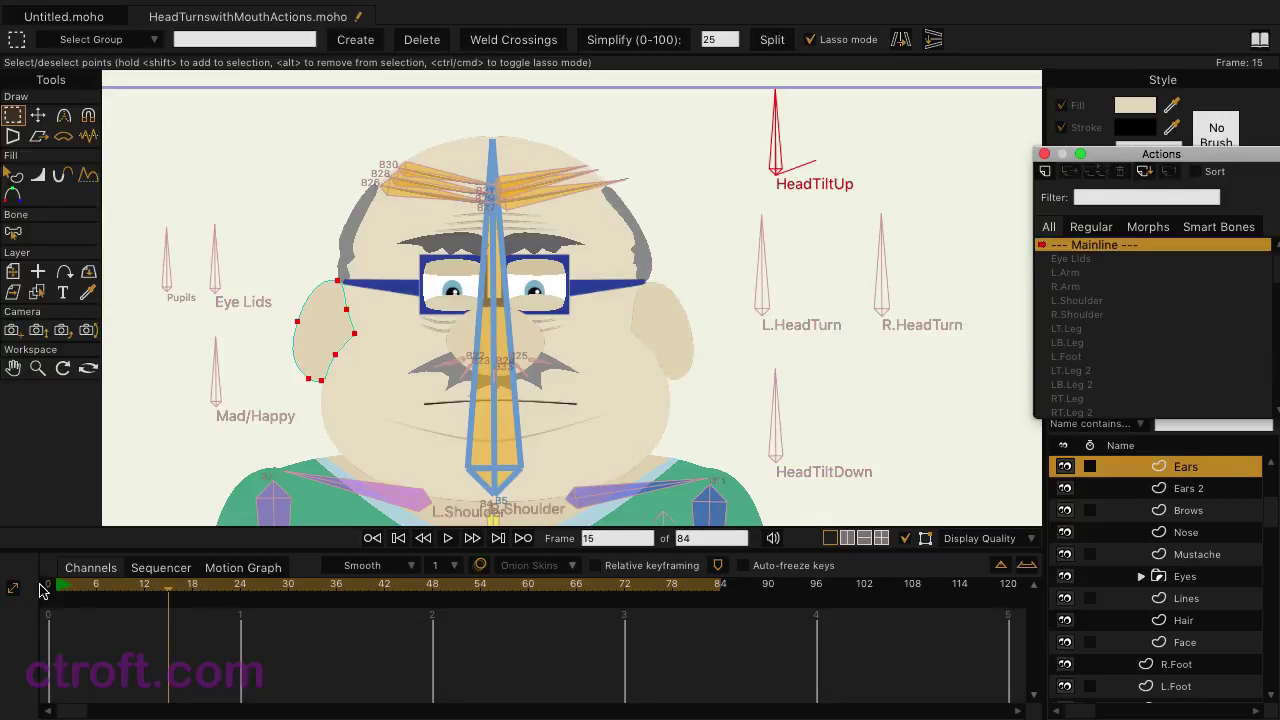
left_click(113, 590)
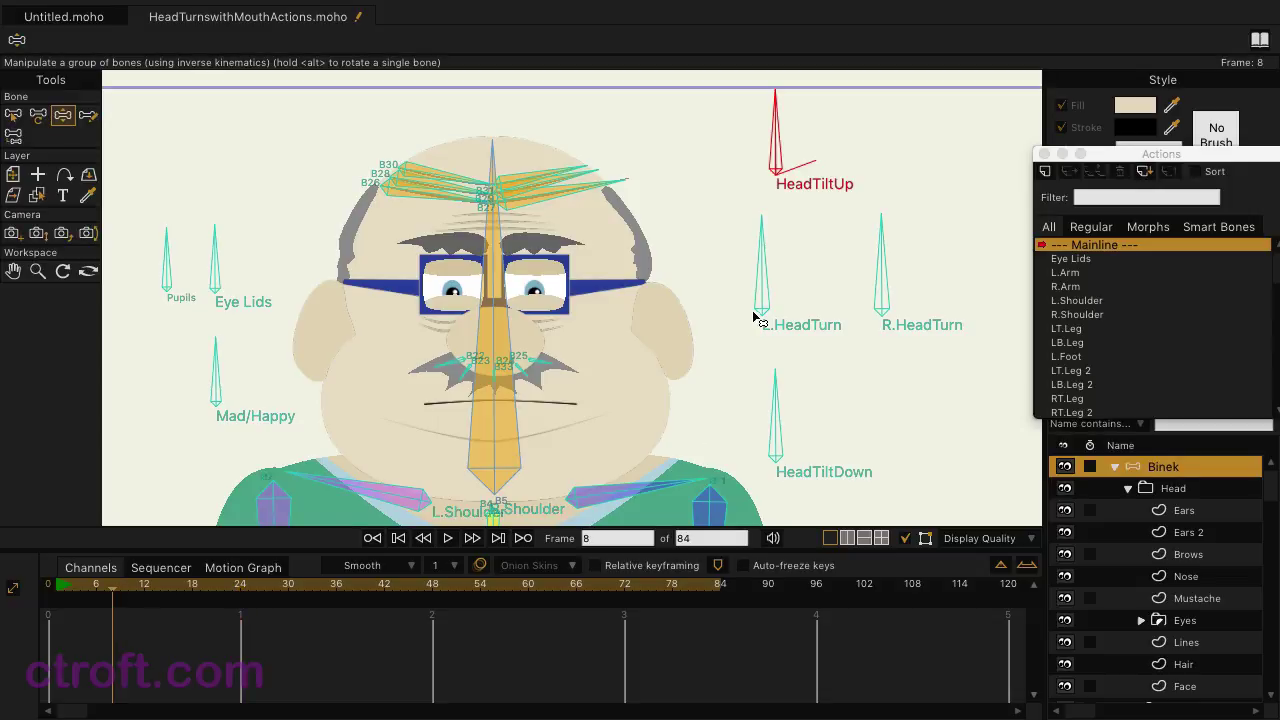
left_click(96, 591)
left_click(764, 270)
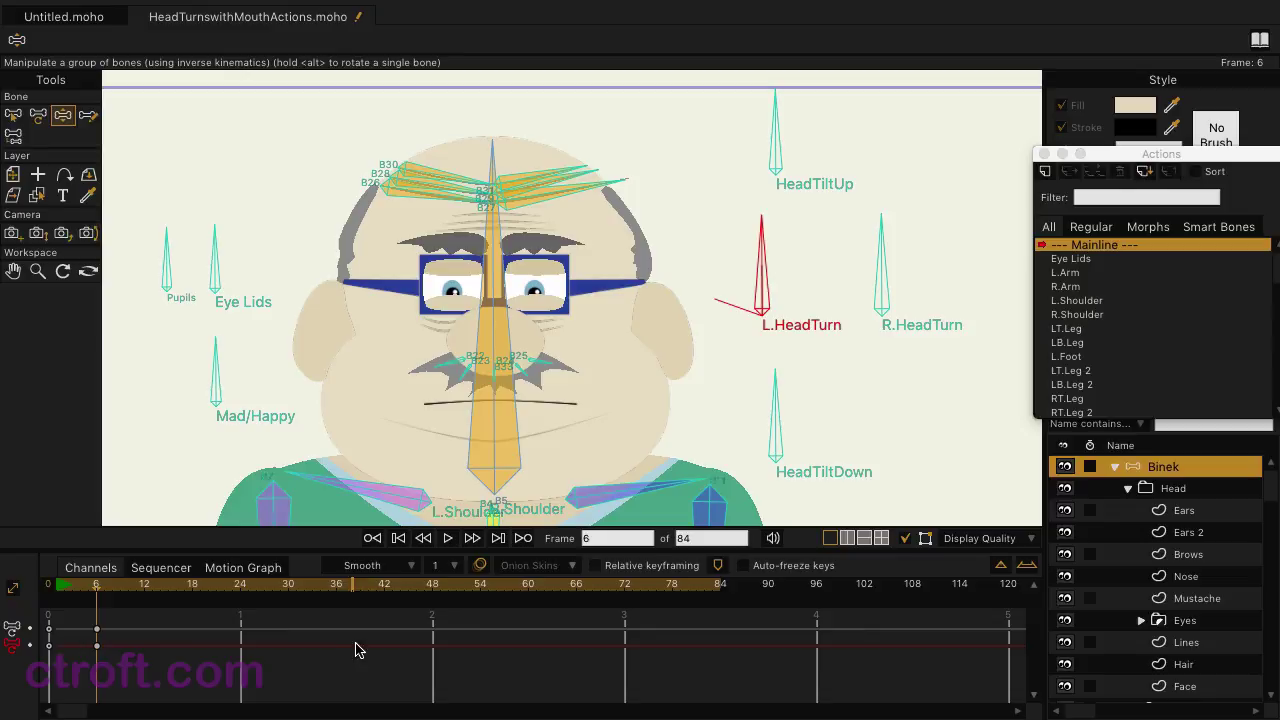
left_click(192, 590)
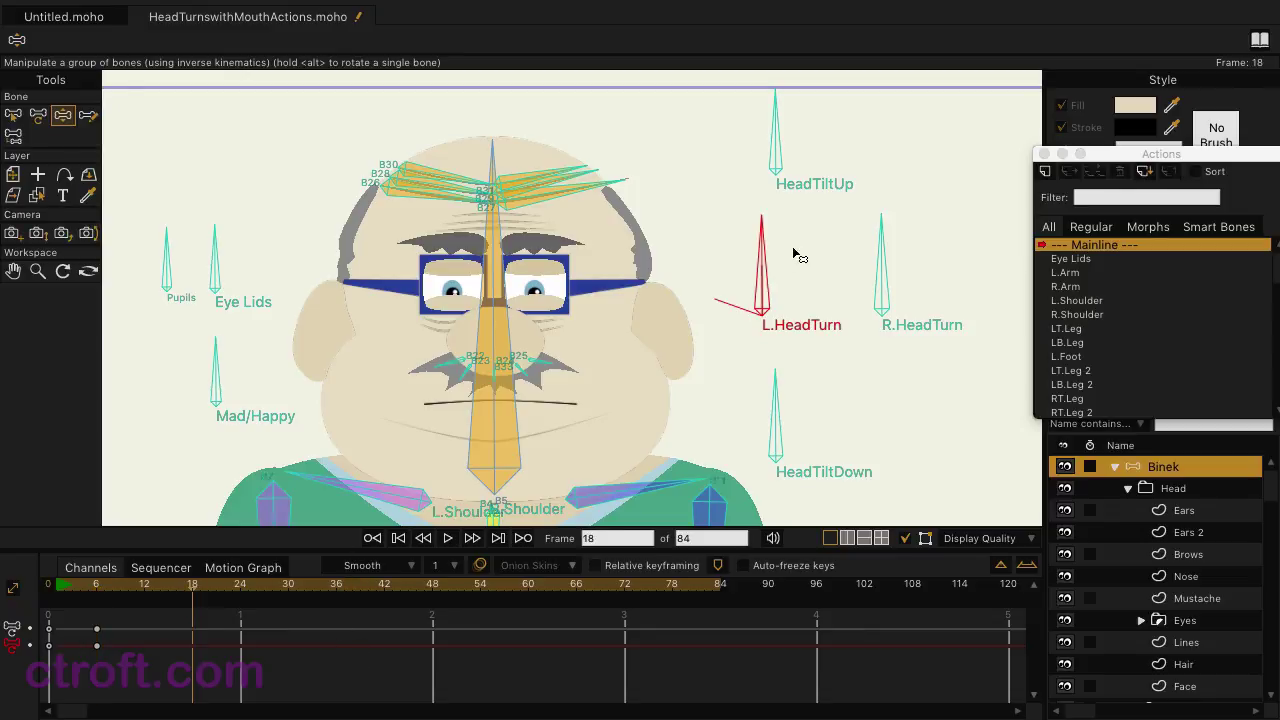
left_click_drag(767, 273, 665, 305)
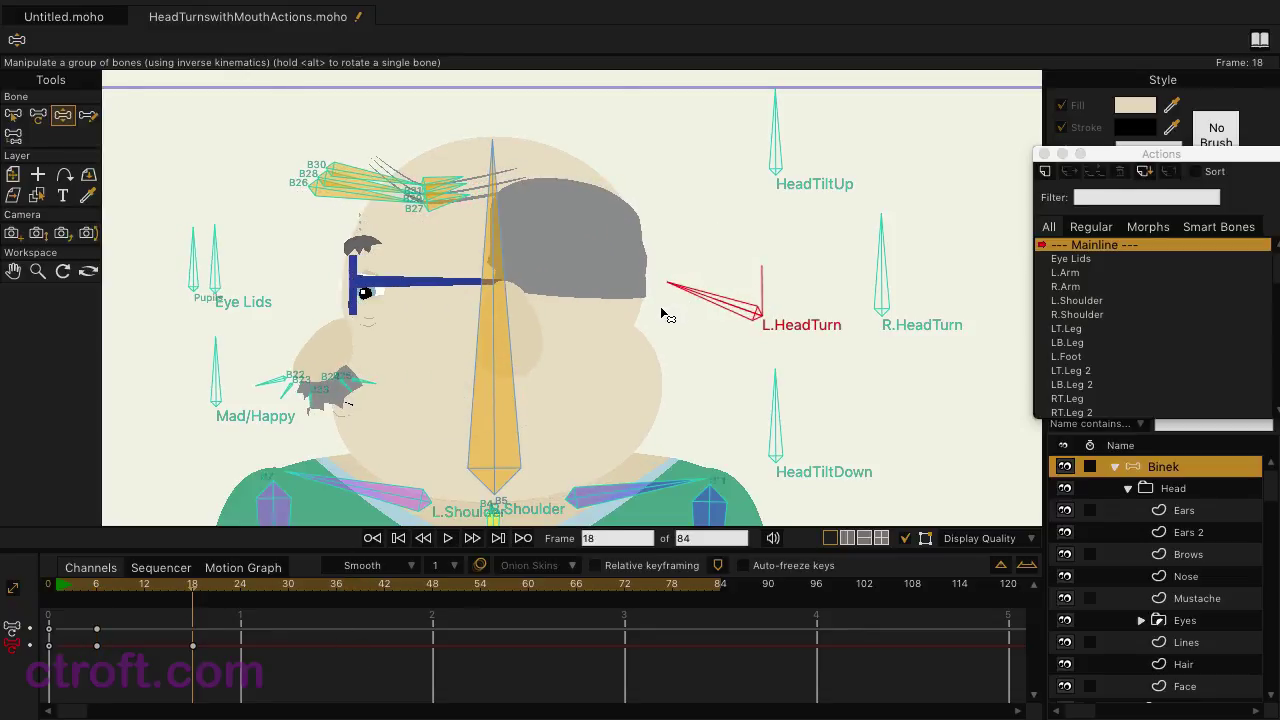
Step: Key the head frontal at frame 42 and profile at 54 with R.HeadTurn, then preview
left_click(288, 586)
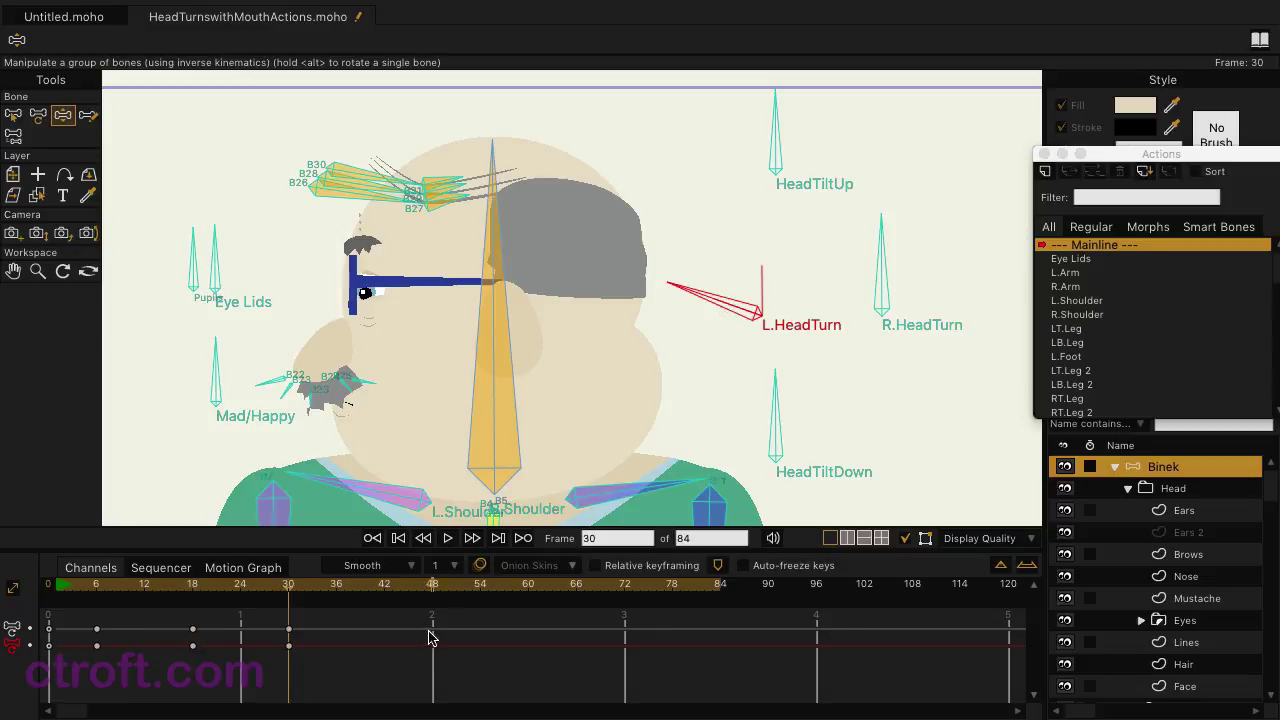
left_click(384, 586)
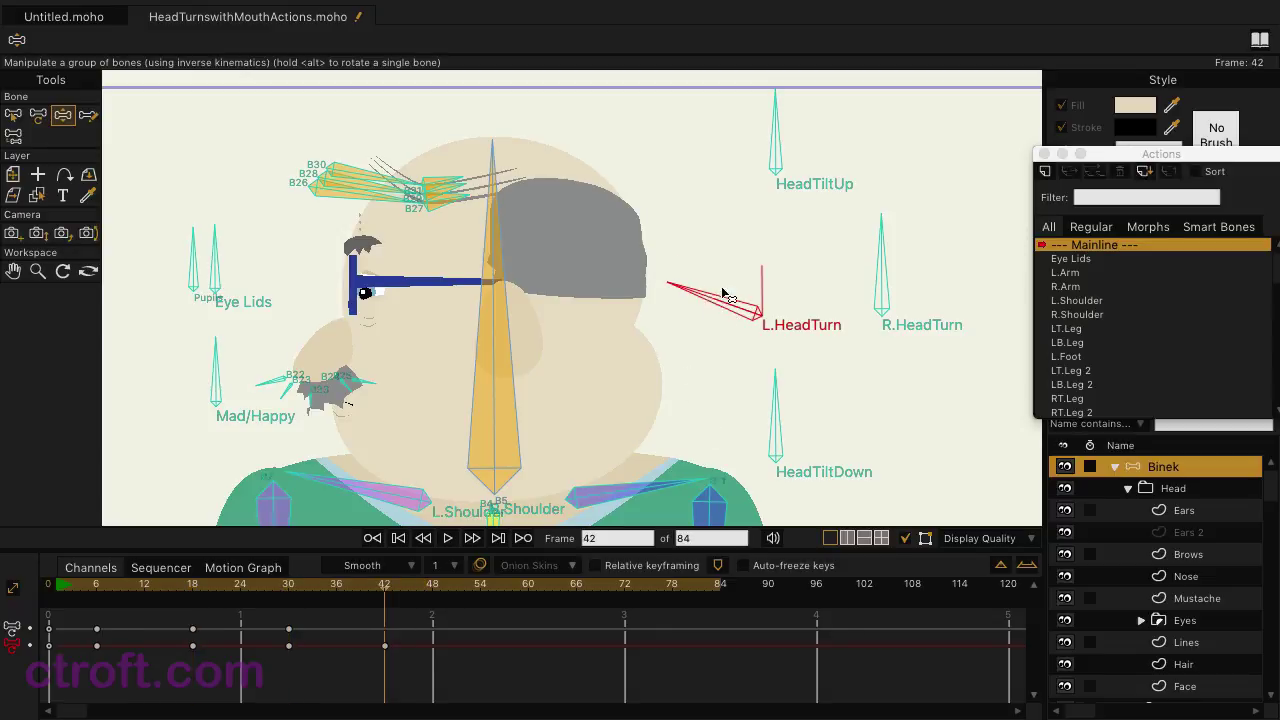
left_click_drag(728, 298, 789, 263)
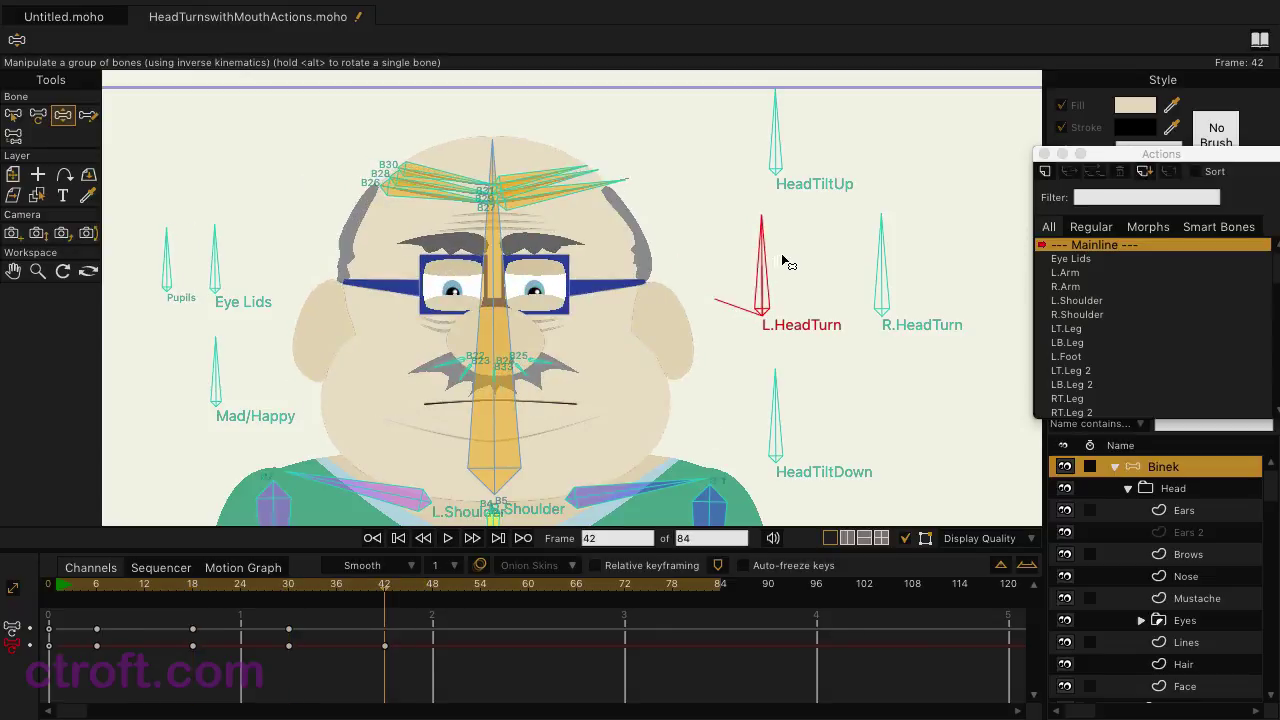
left_click(480, 588)
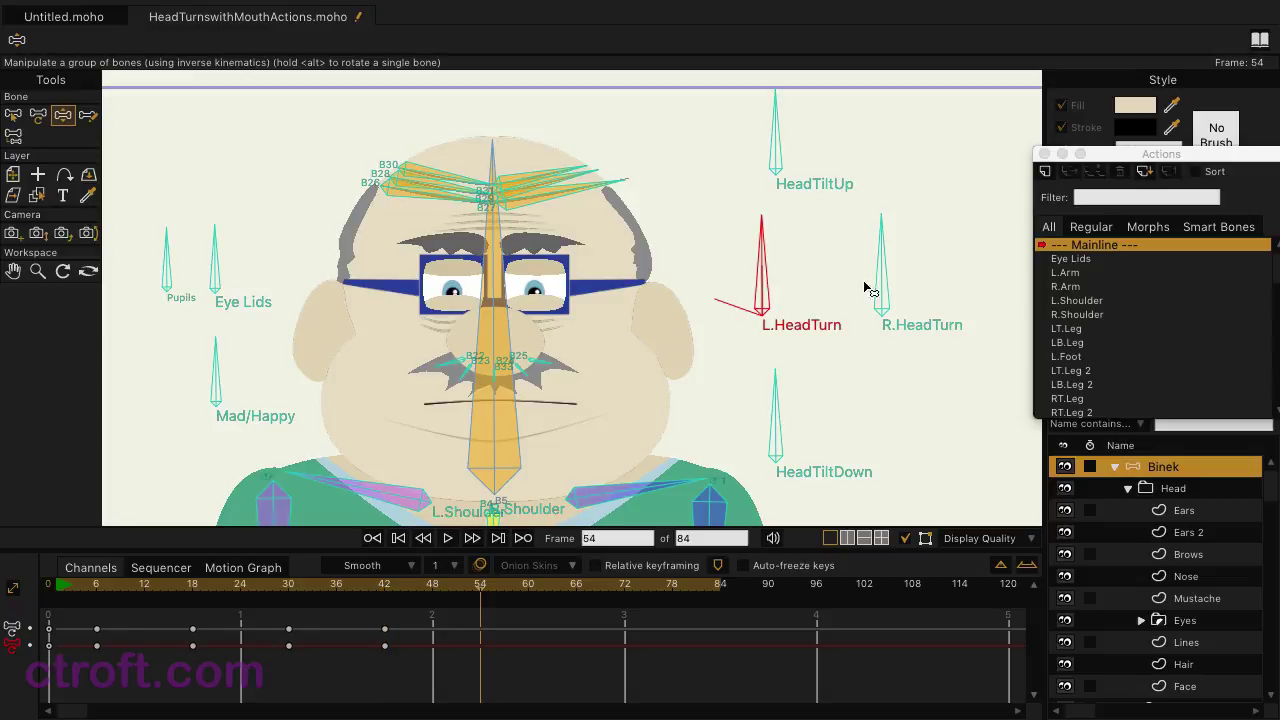
left_click_drag(880, 288, 952, 322)
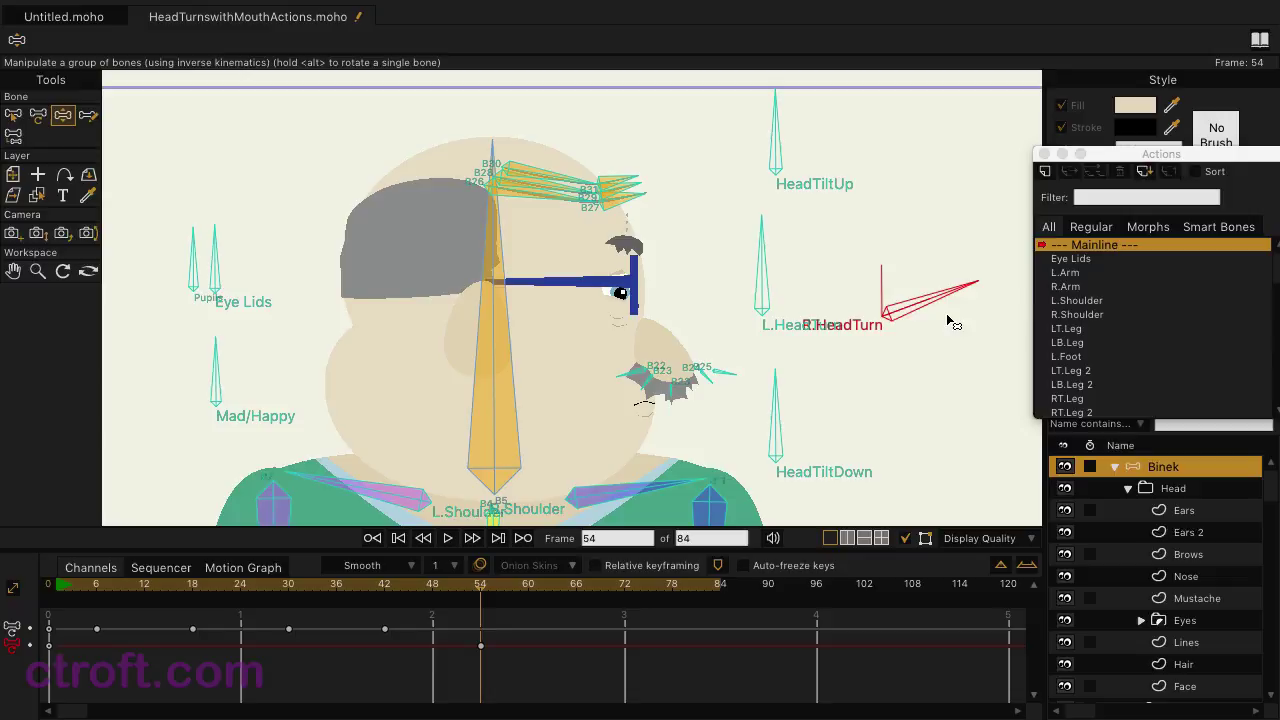
left_click(386, 588)
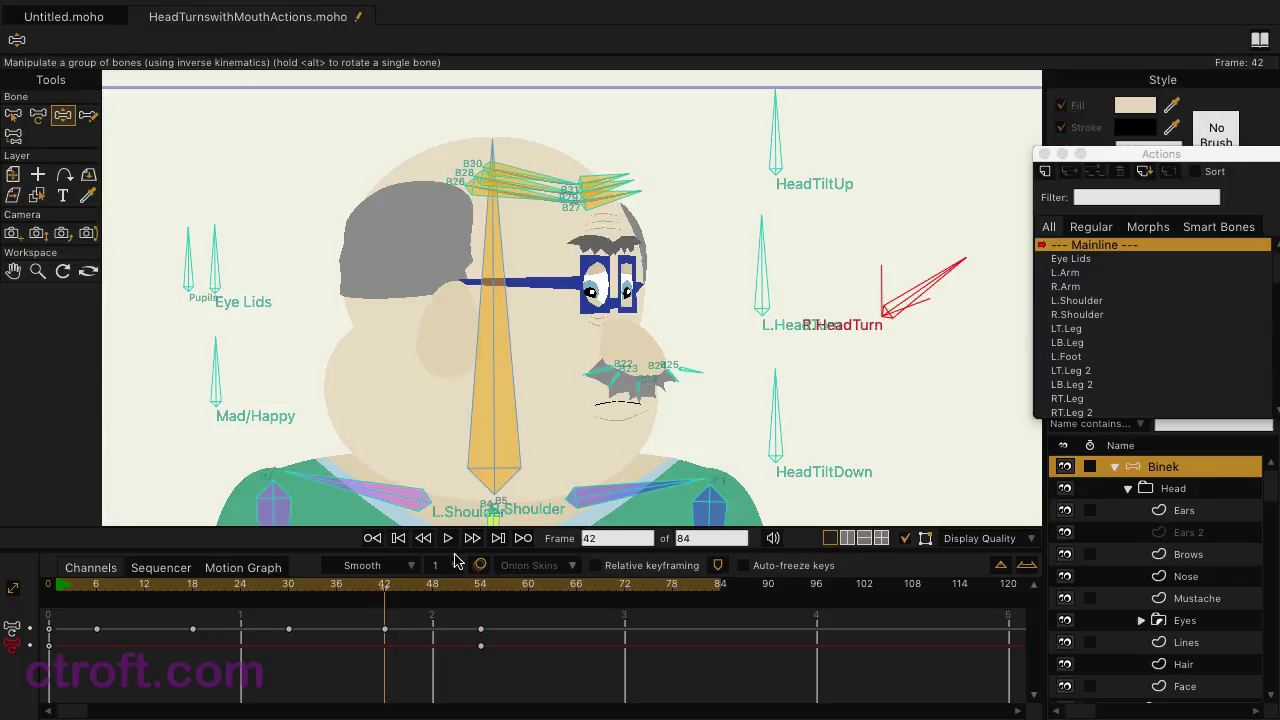
left_click_drag(928, 292, 872, 282)
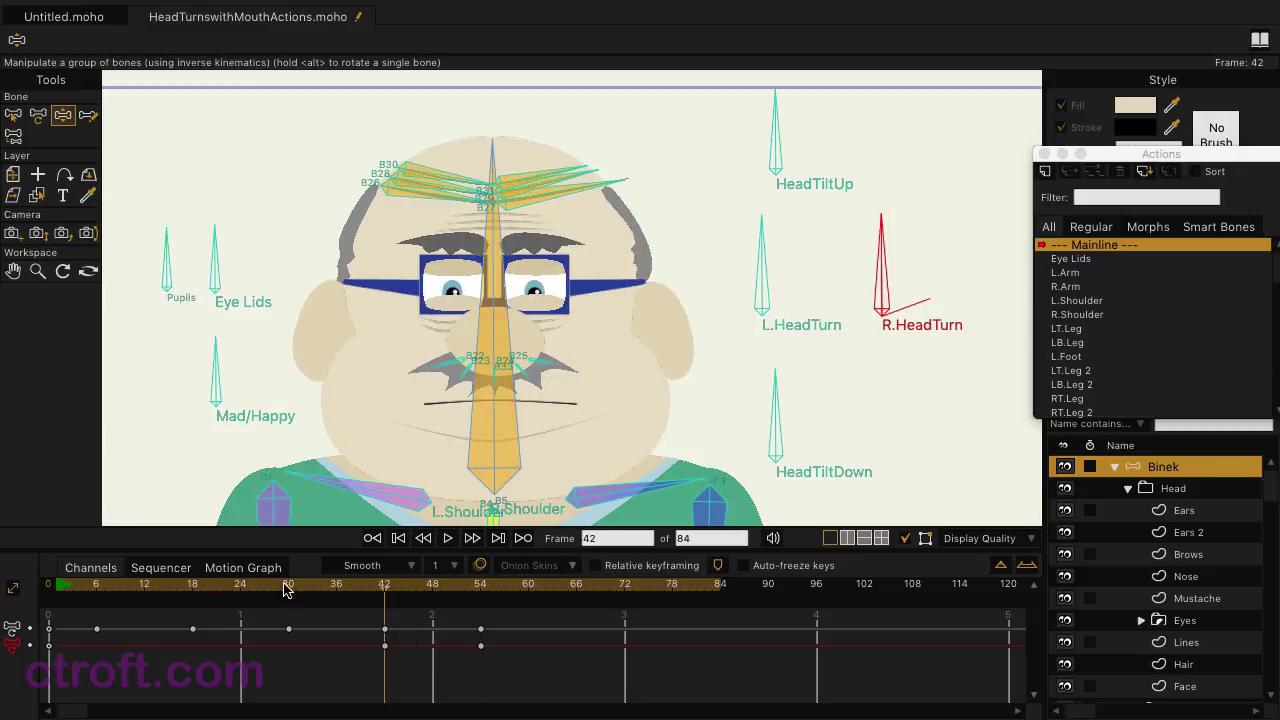
left_click_drag(64, 586, 98, 598)
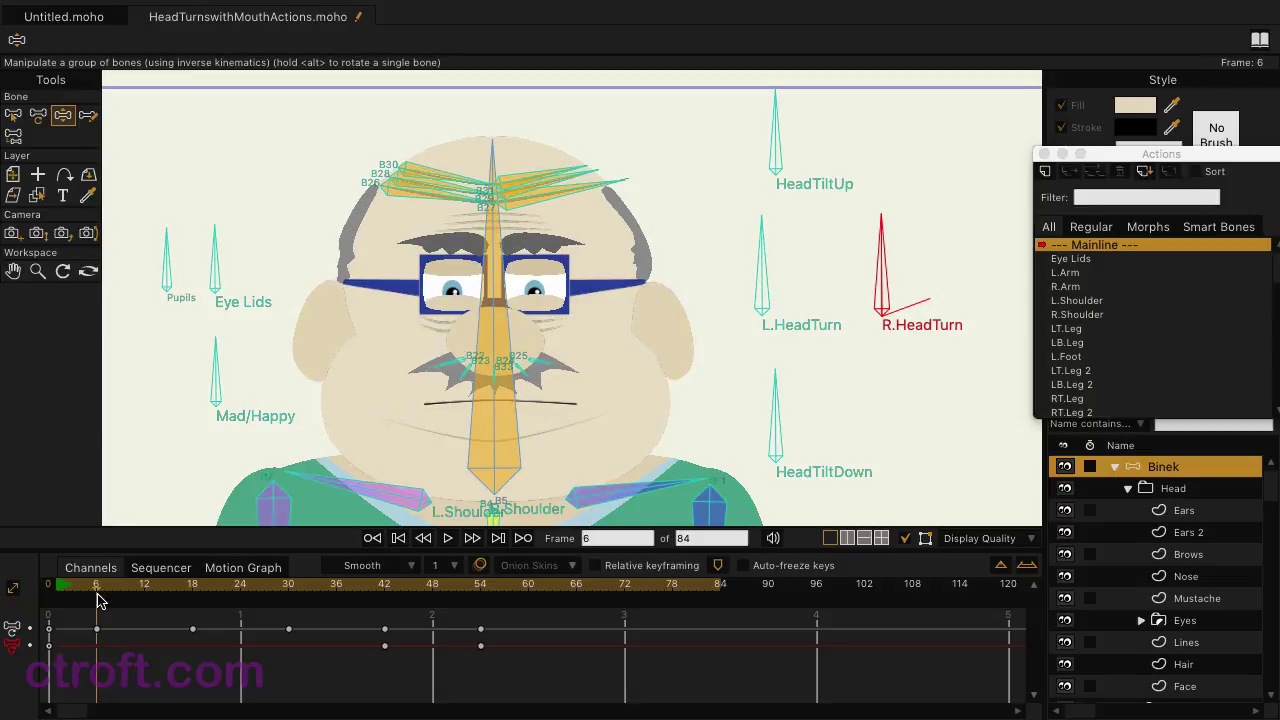
Step: On the Face layer, insert a copy of the Mouth-A morph at frame 6
scroll(1218, 600, "down", 3)
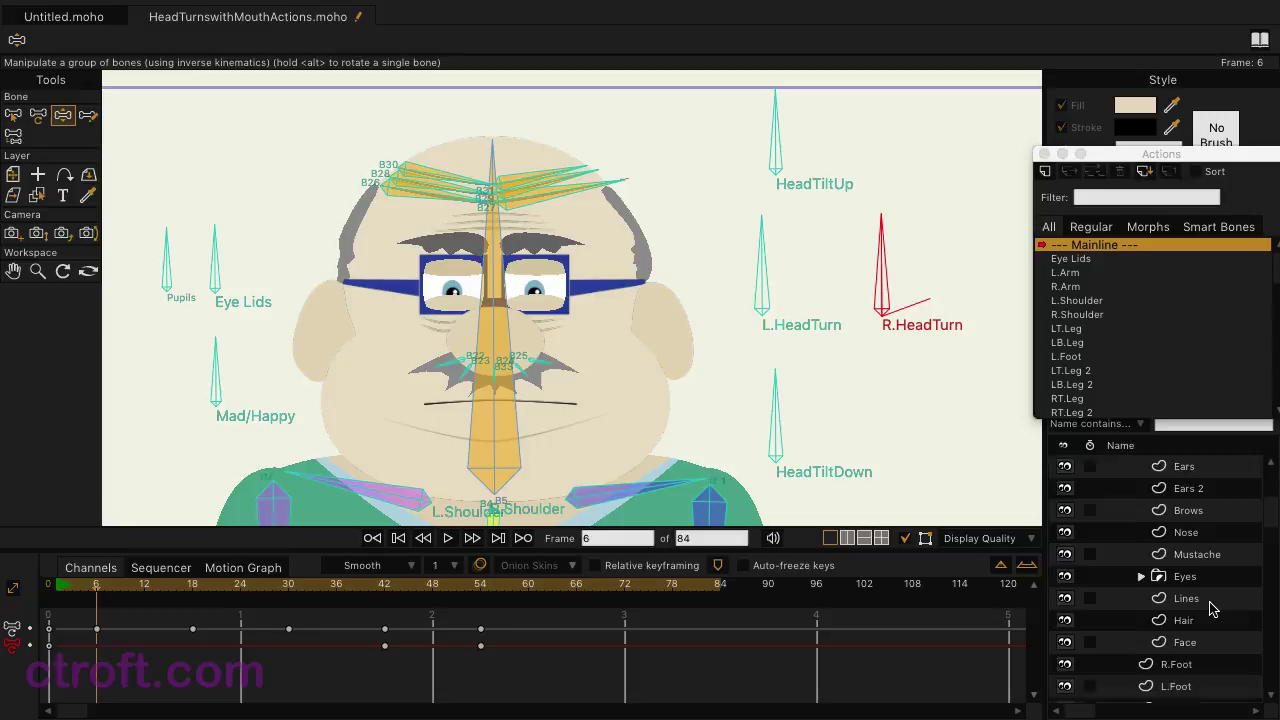
left_click(1210, 622)
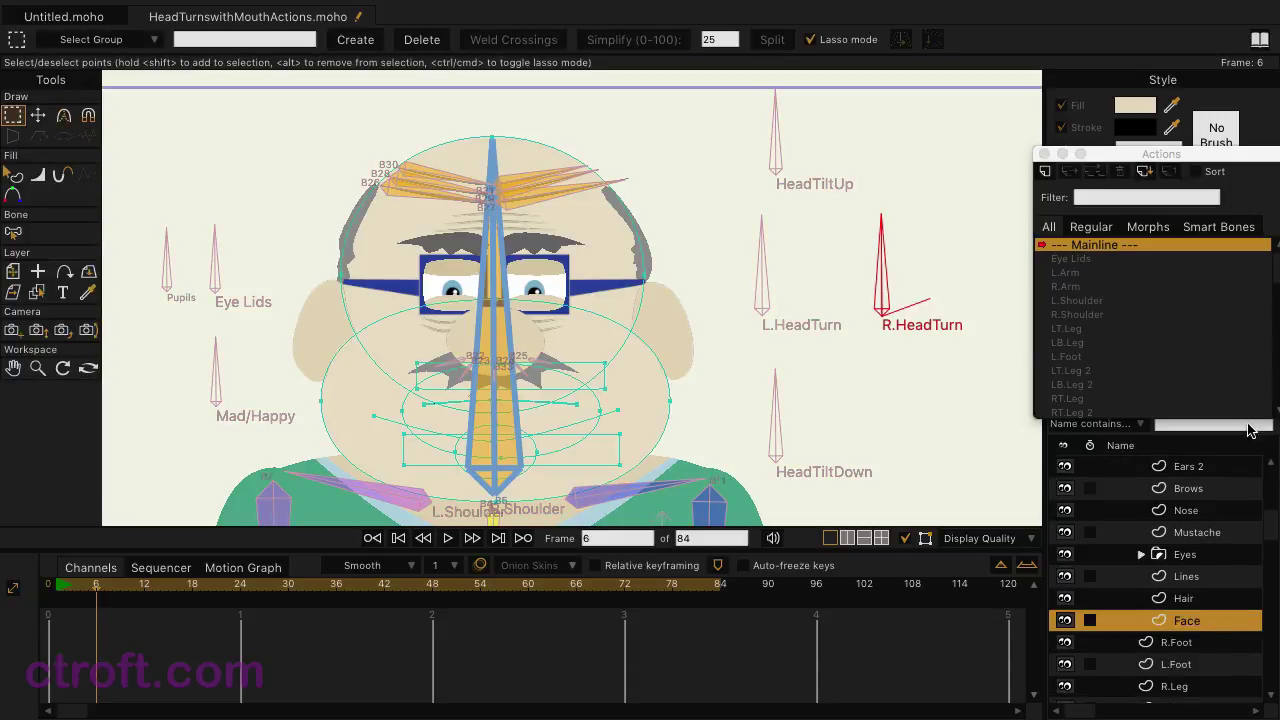
left_click(1163, 232)
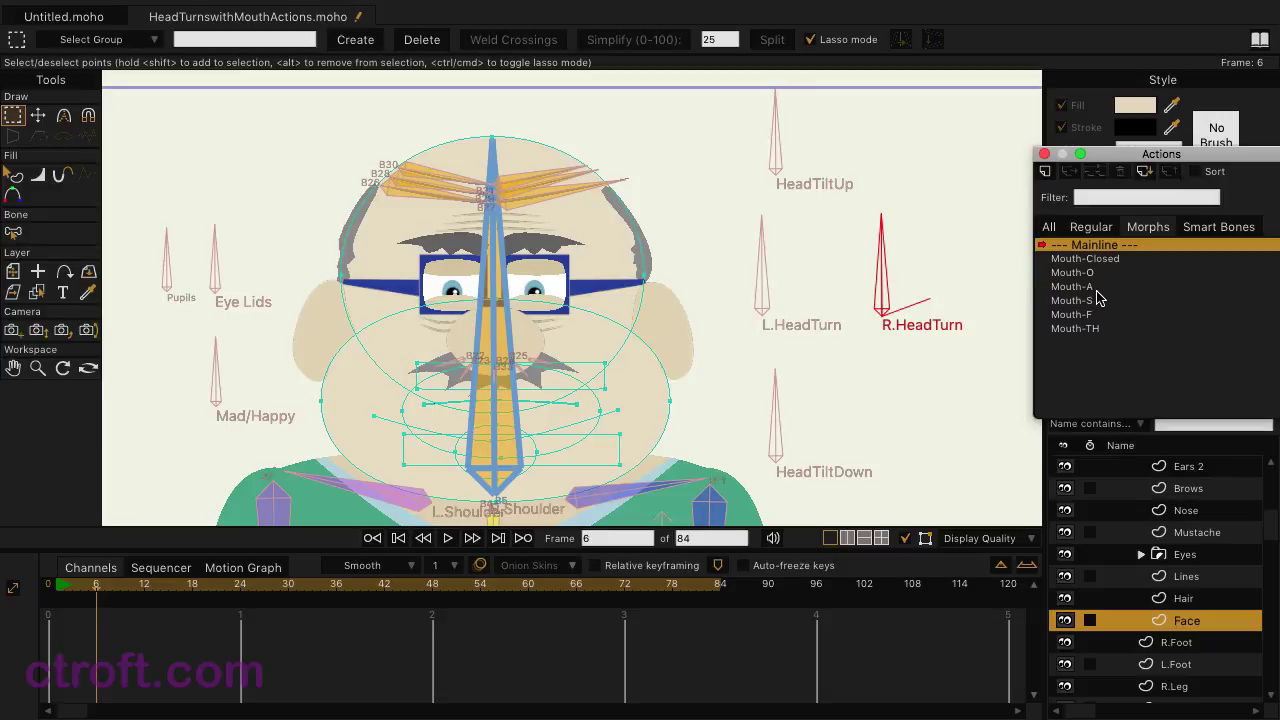
left_click(1096, 290)
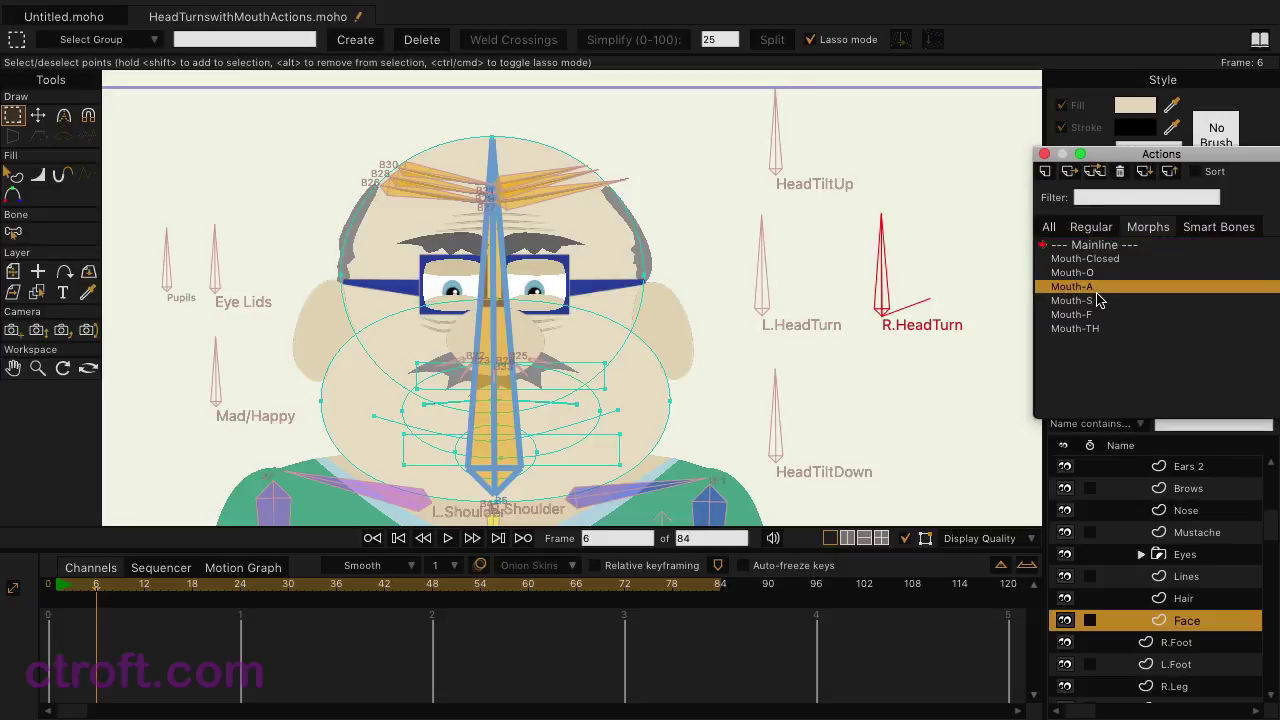
left_click(1097, 172)
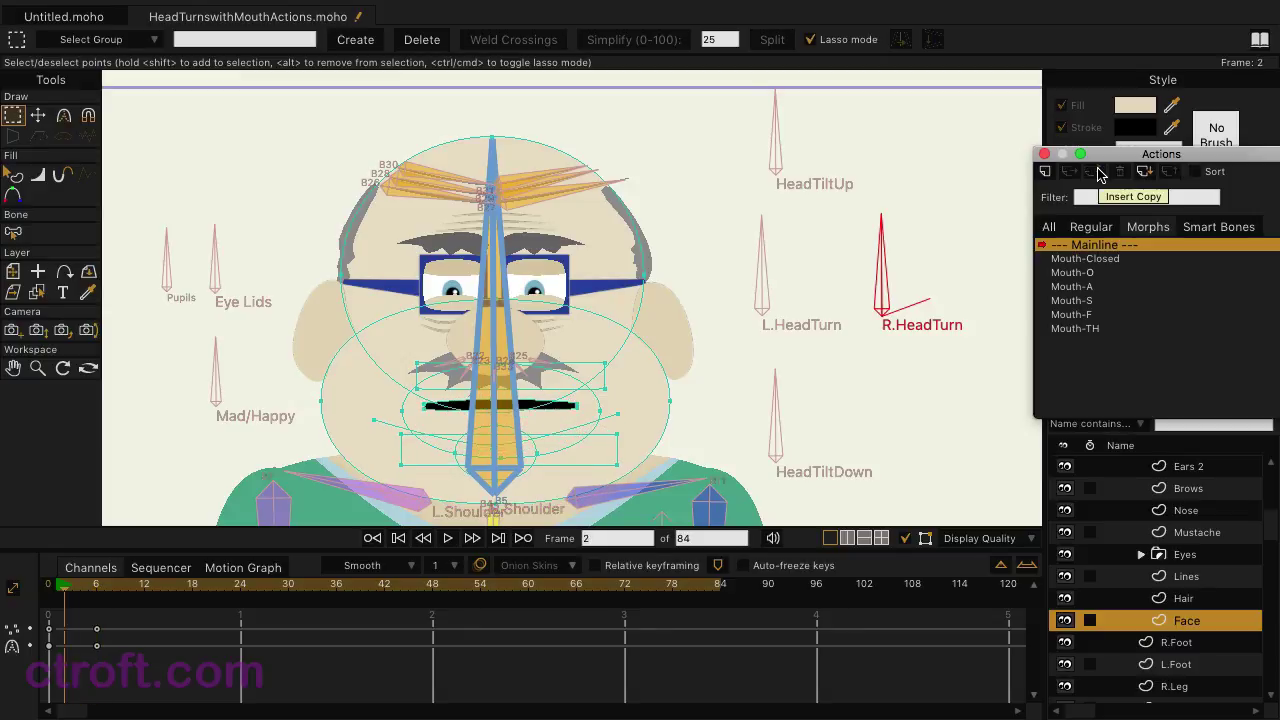
Step: Insert Mouth-F keys at frame 20 and step through nearby frames to preview
key("super+Right")
key("super+Right")
key("super+Right")
key("super+Right")
key("super+Right")
key("super+Right")
key("super+Right")
key("super+Right")
key("super+Right")
key("super+Right")
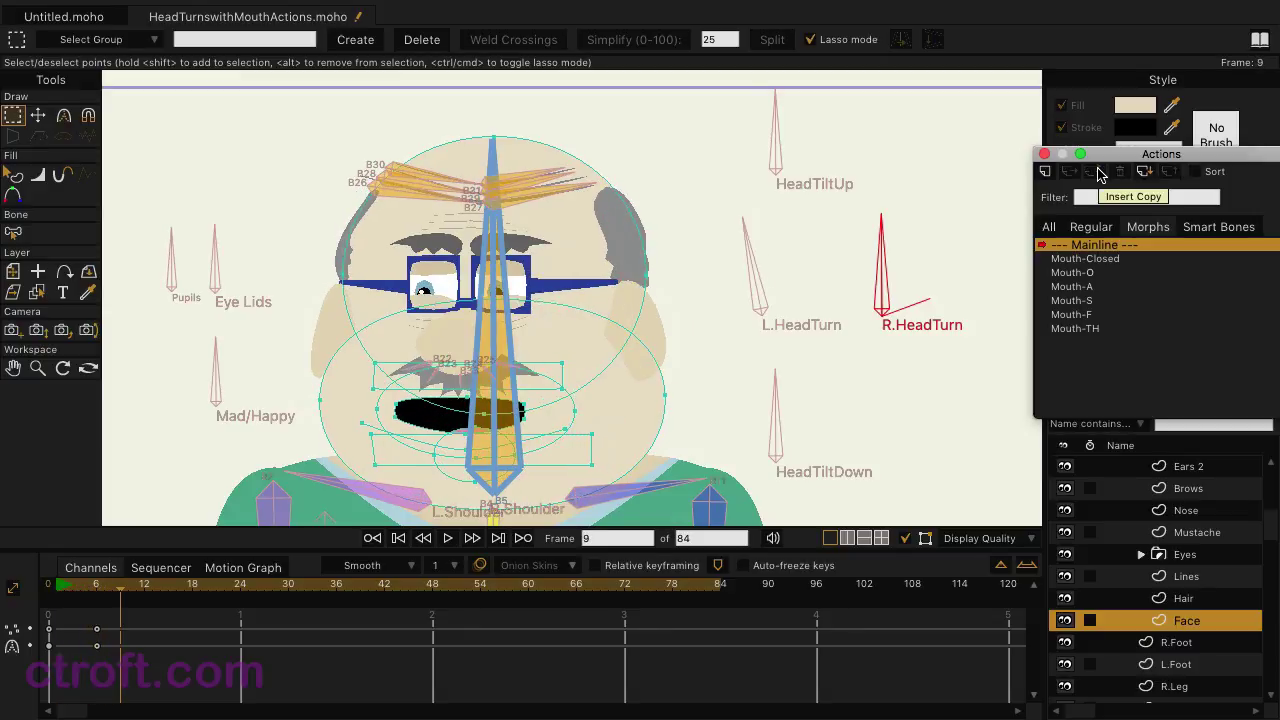
key("super+Right")
key("super+Right")
key("super+Right")
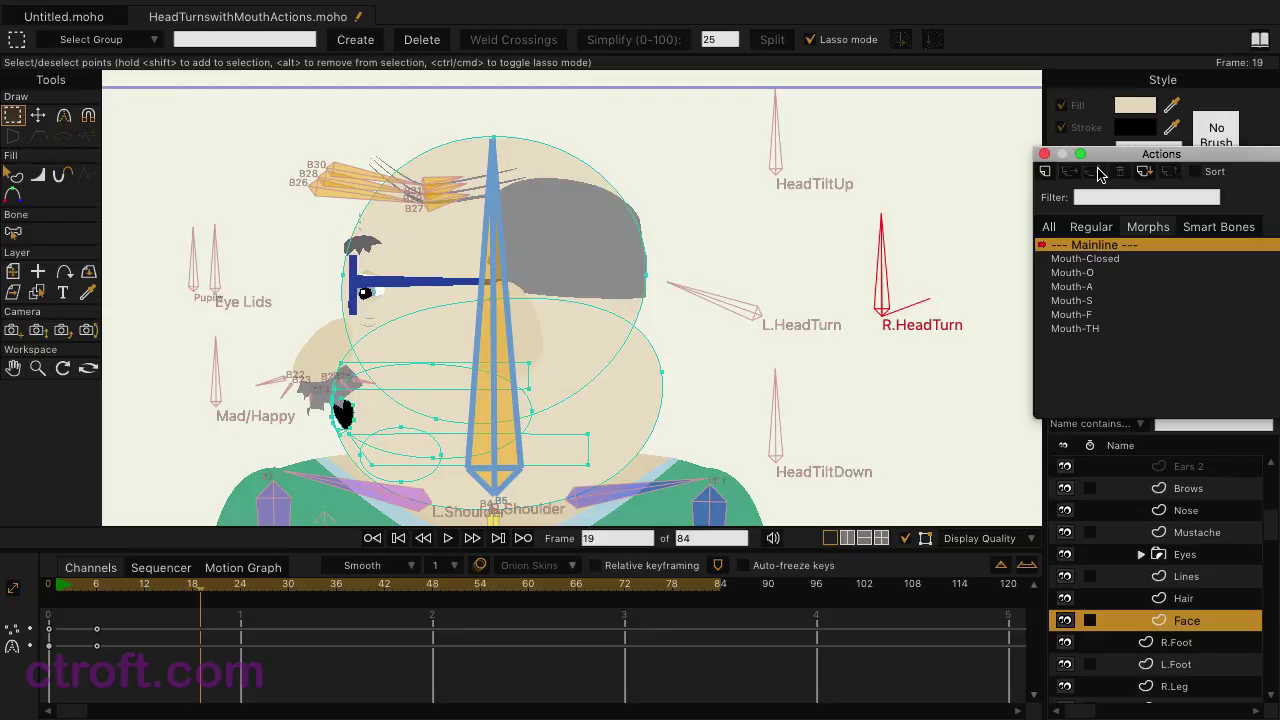
key("super+Right")
left_click(1086, 315)
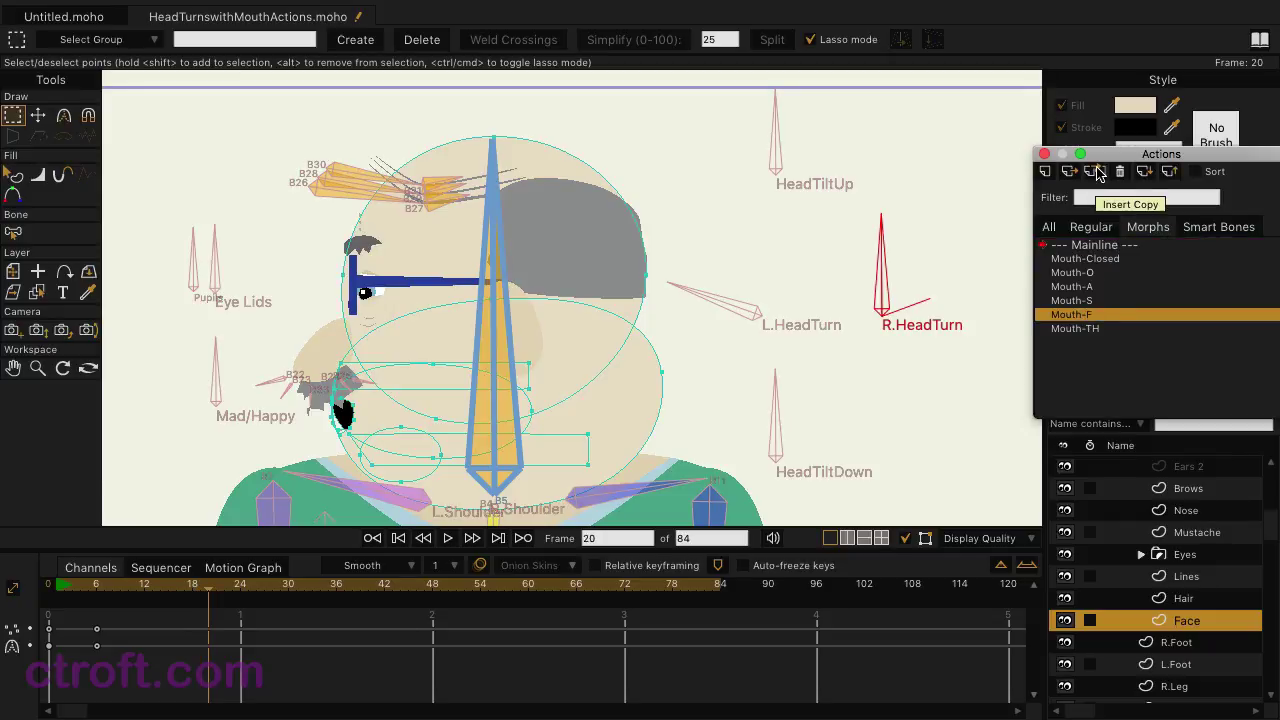
left_click(1098, 173)
key("super+Left")
key("super+Left")
key("super+Left")
key("super+Left")
key("super+Left")
key("super+Left")
key("super+Left")
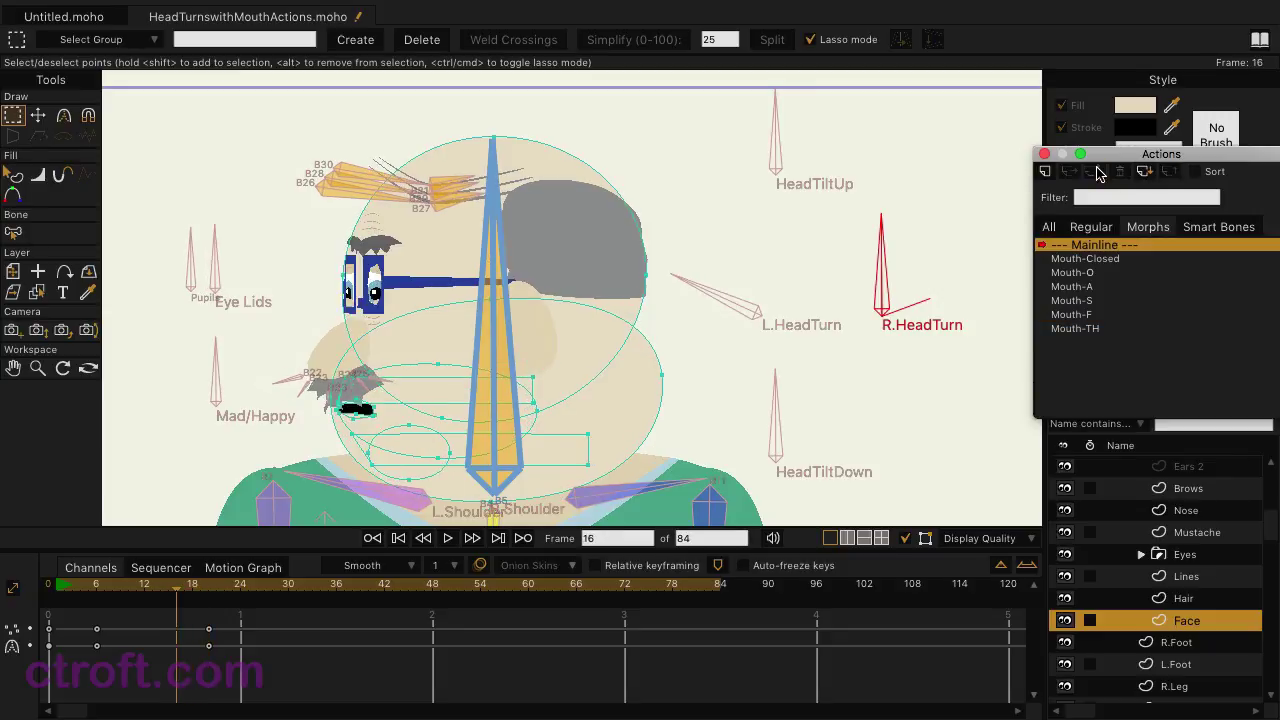
key("super+Right")
key("super+Right")
key("super+Right")
key("super+Right")
key("super+Right")
key("super+Right")
key("super+Right")
key("super+Left")
key("super+Left")
key("super+Left")
key("super+Left")
key("super+Left")
key("super+Left")
key("super+Left")
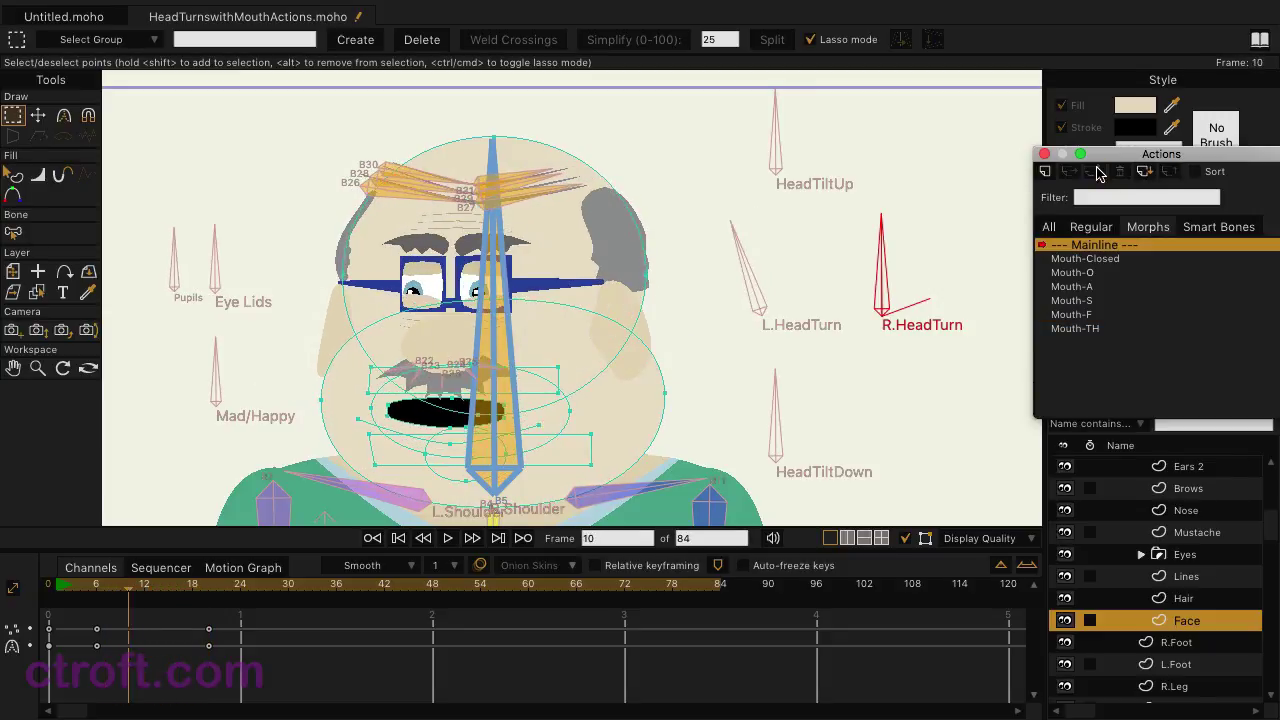
key("super+Right")
key("super+Right")
key("super+Right")
key("super+Right")
key("super+Right")
key("super+Right")
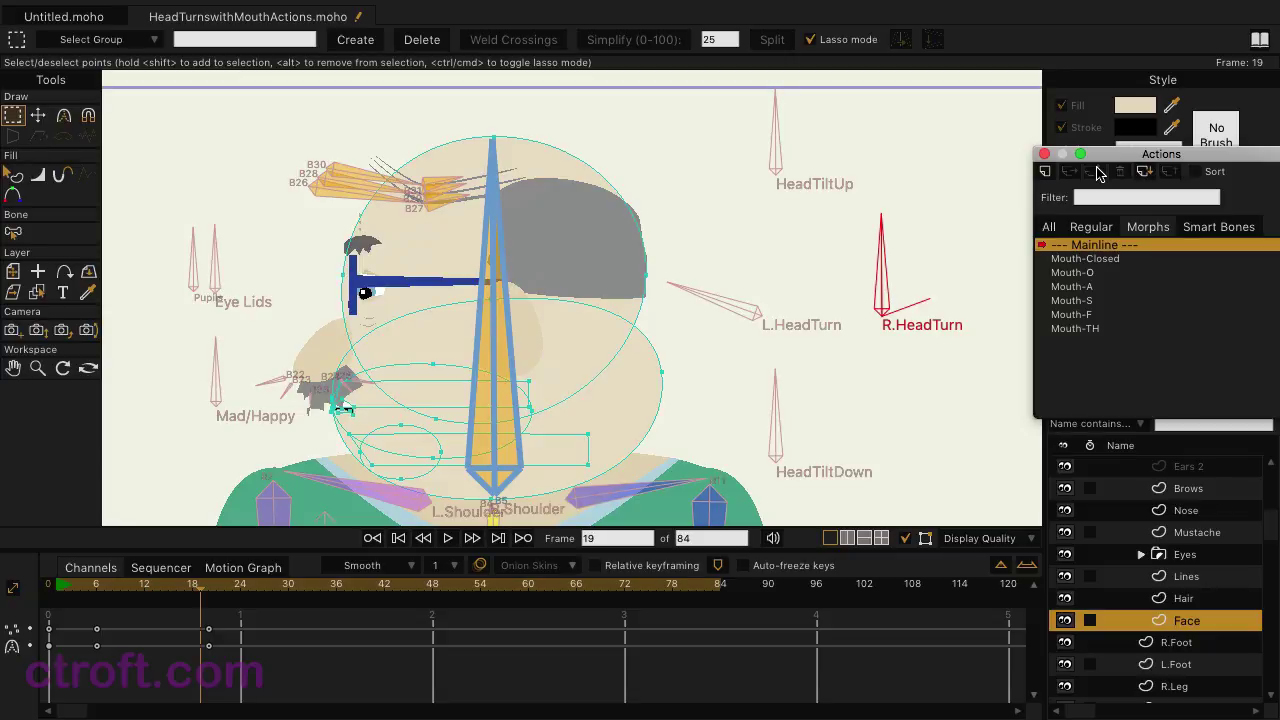
Step: Insert a copy of the Mouth-TH morph at frame 28
key("super+Right")
key("super+Right")
key("super+Right")
key("super+Right")
key("super+Right")
key("super+Right")
key("super+Right")
key("super+Right")
key("super+Right")
left_click(1072, 273)
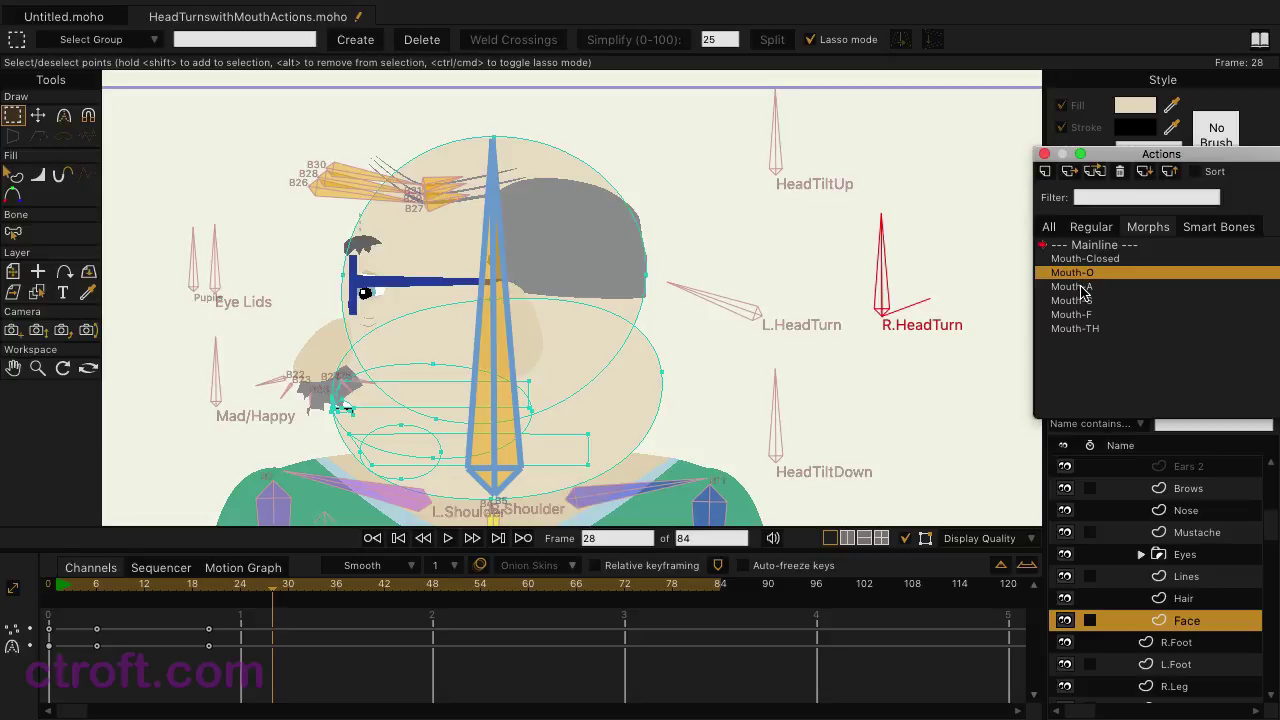
left_click(1078, 330)
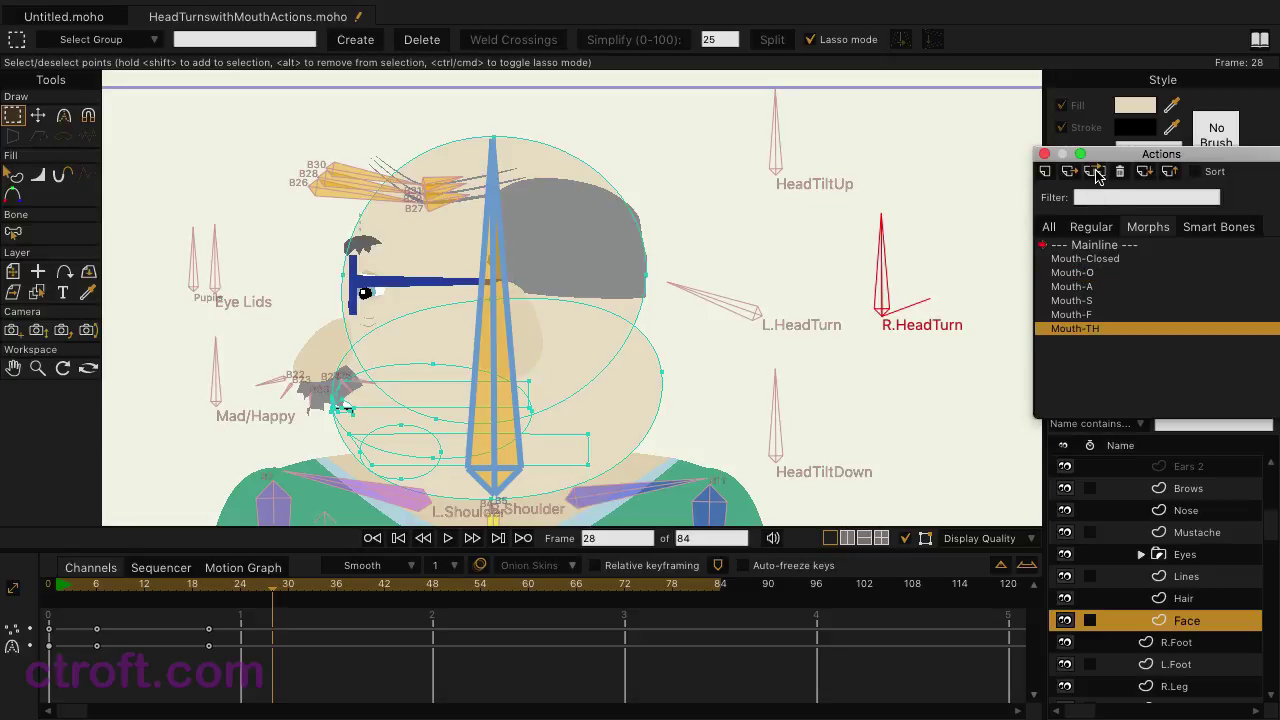
left_click(1095, 172)
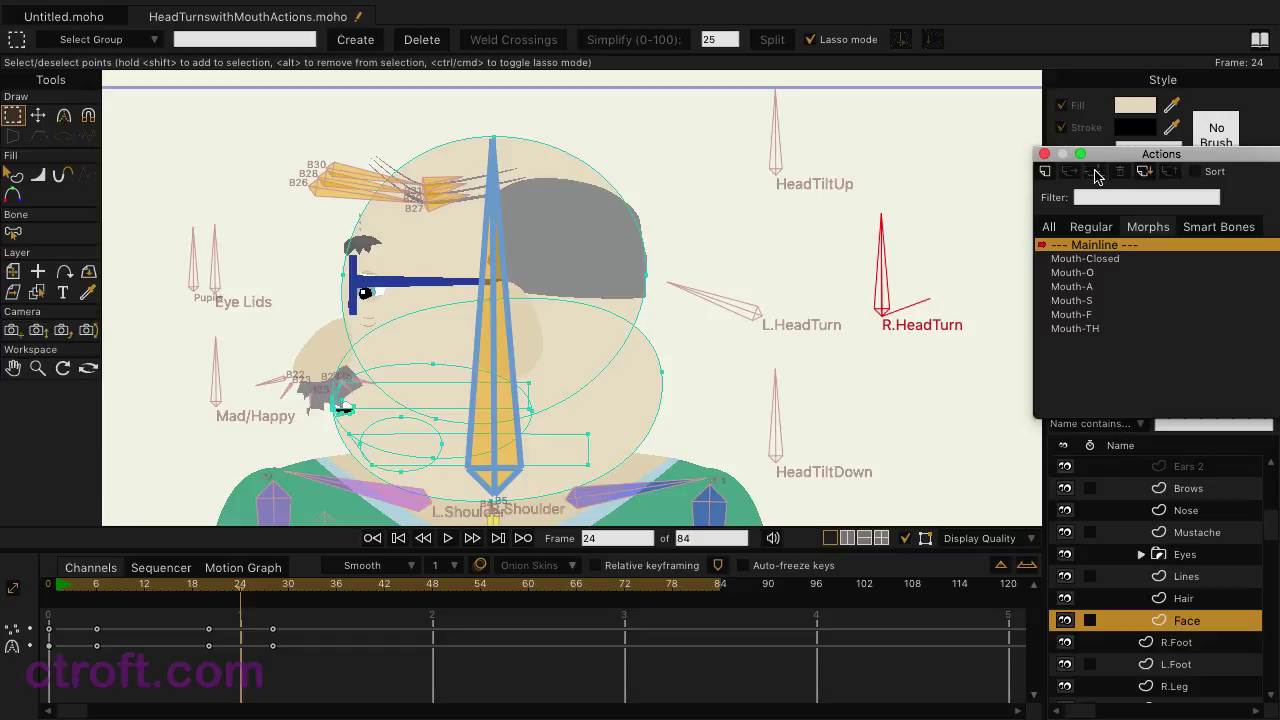
Step: Insert Mouth-Closed keys at frame 43 and step through frames to preview the animation
key("super+Right")
key("super+Right")
key("super+Right")
key("super+Right")
key("super+Right")
key("super+Right")
key("super+Right")
key("super+Right")
key("super+Right")
key("super+Right")
key("super+Right")
key("super+Right")
key("super+Right")
key("super+Right")
key("super+Right")
key("super+Right")
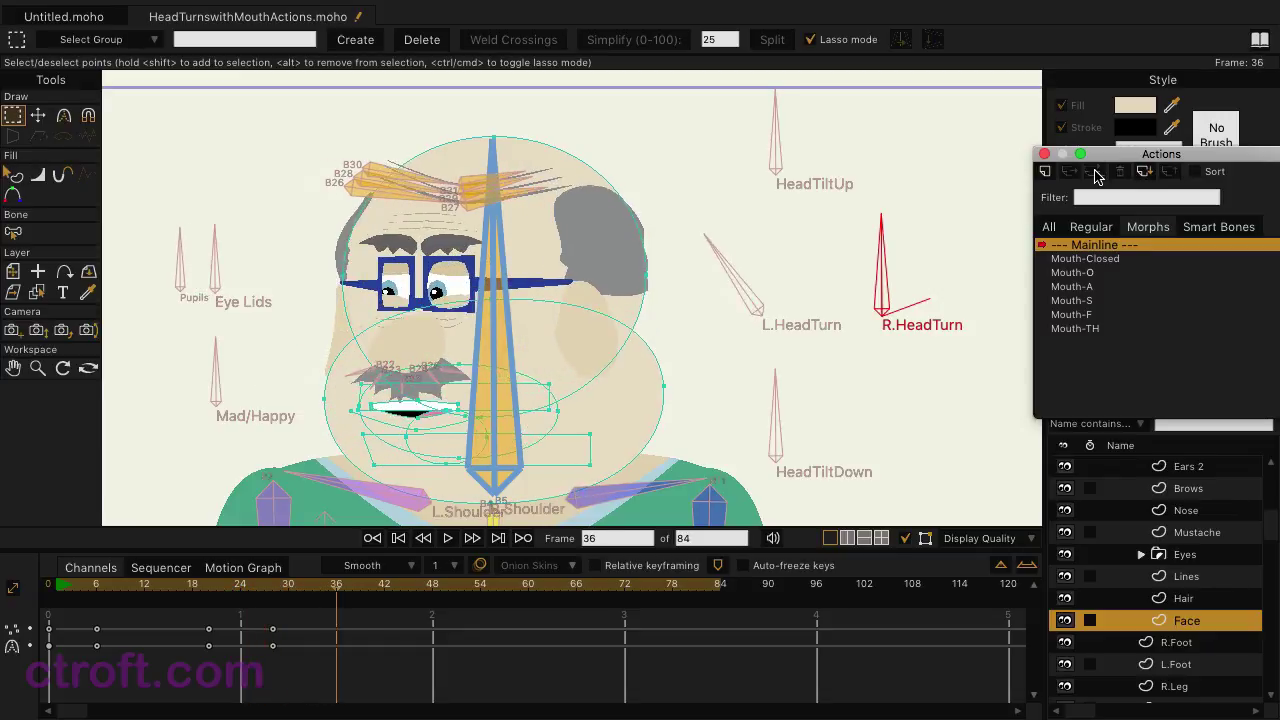
key("super+Right")
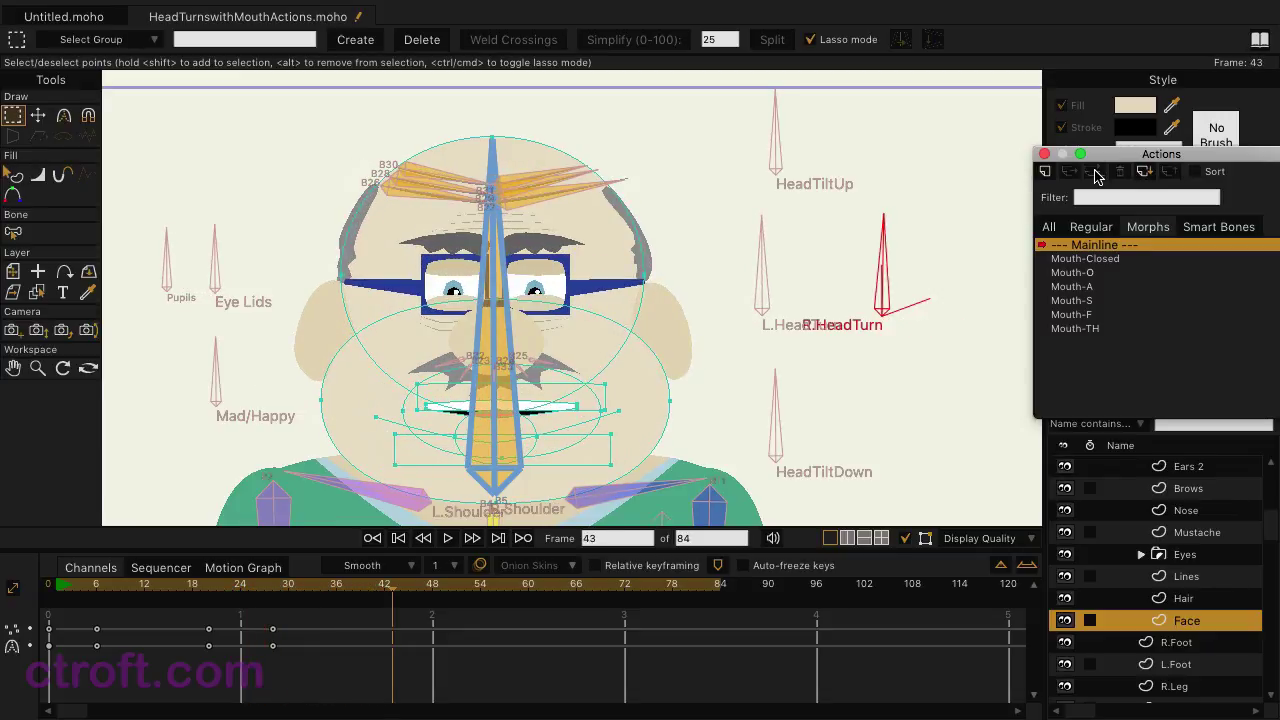
left_click(1098, 262)
left_click(1095, 171)
key("super+Left")
key("super+Left")
key("super+Left")
key("super+Left")
key("super+Left")
key("super+Left")
key("super+Left")
key("super+Left")
key("super+Left")
key("super+Left")
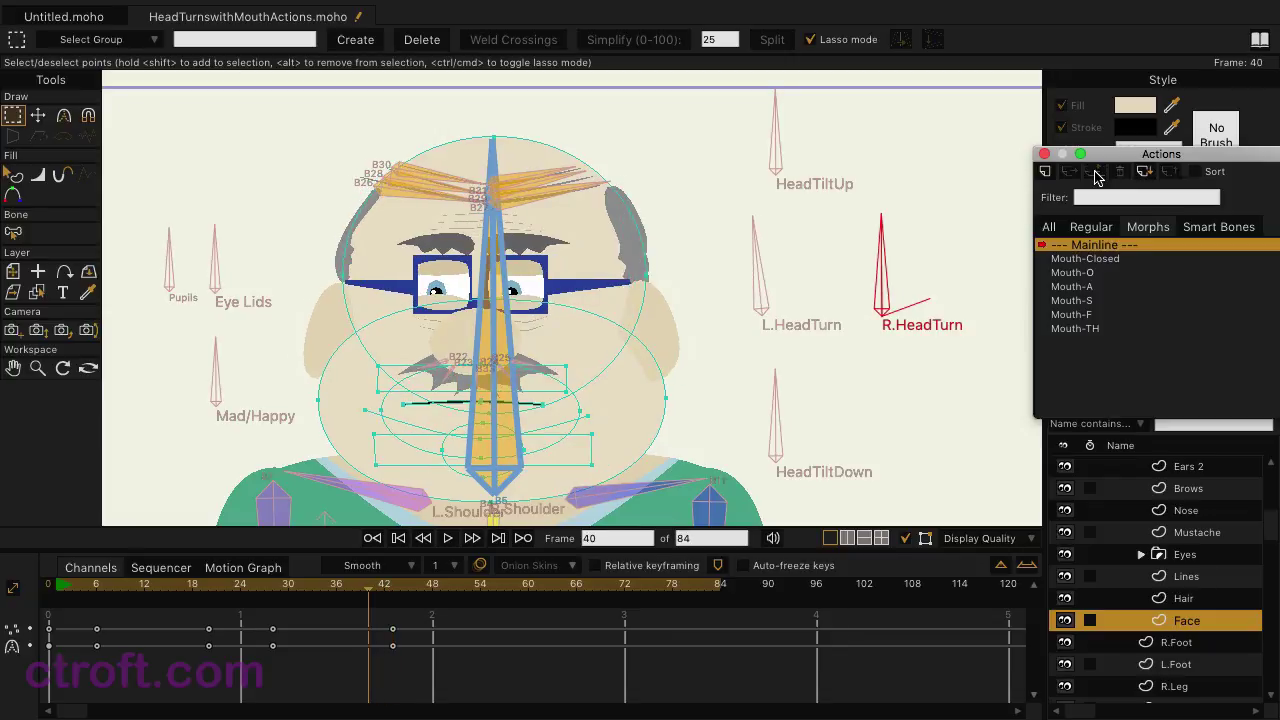
key("super+Right")
key("super+Right")
key("super+Right")
key("super+Right")
key("super+Right")
key("super+Right")
key("super+Right")
key("super+Right")
key("super+Right")
key("super+Right")
key("super+Right")
key("super+Right")
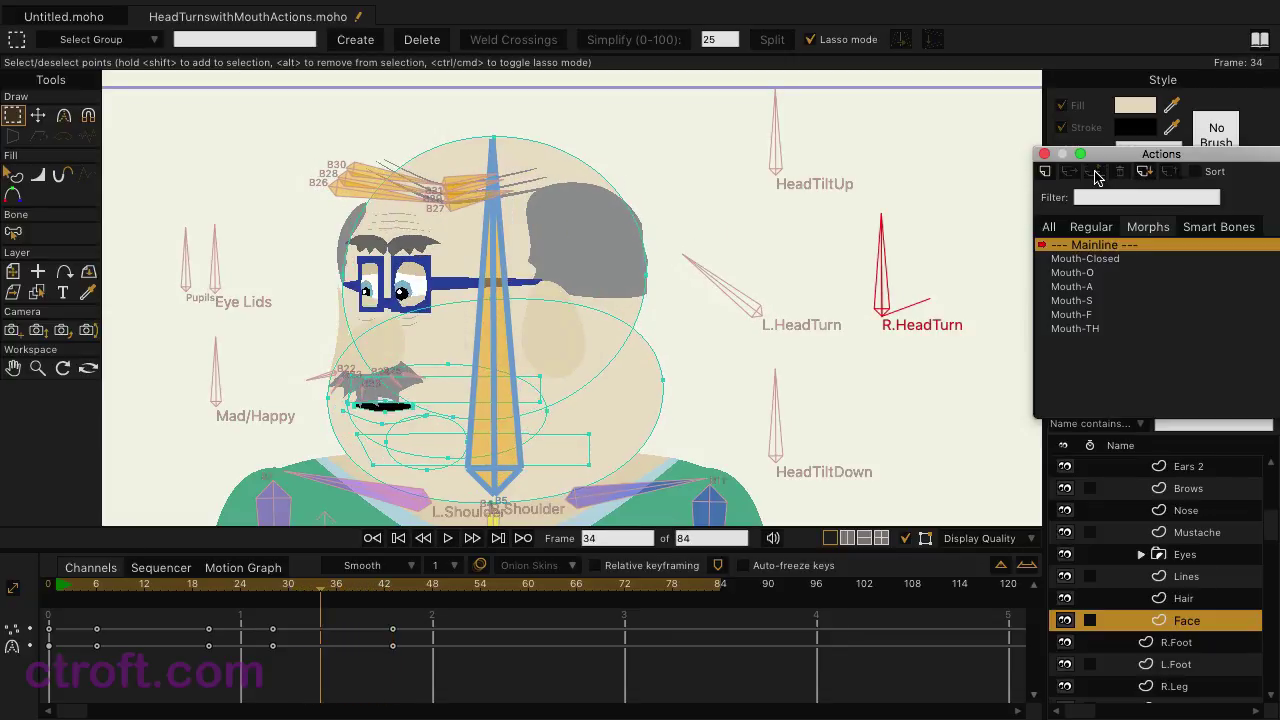
key("super+Right")
key("super+Right")
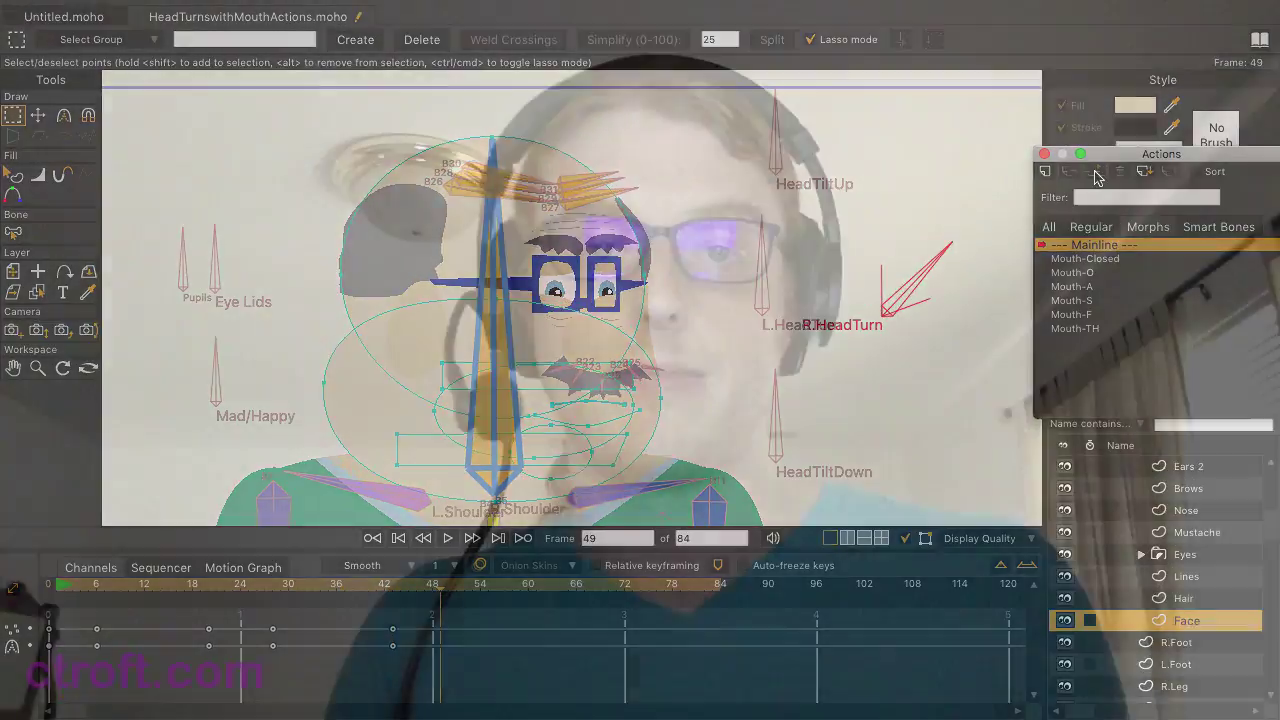